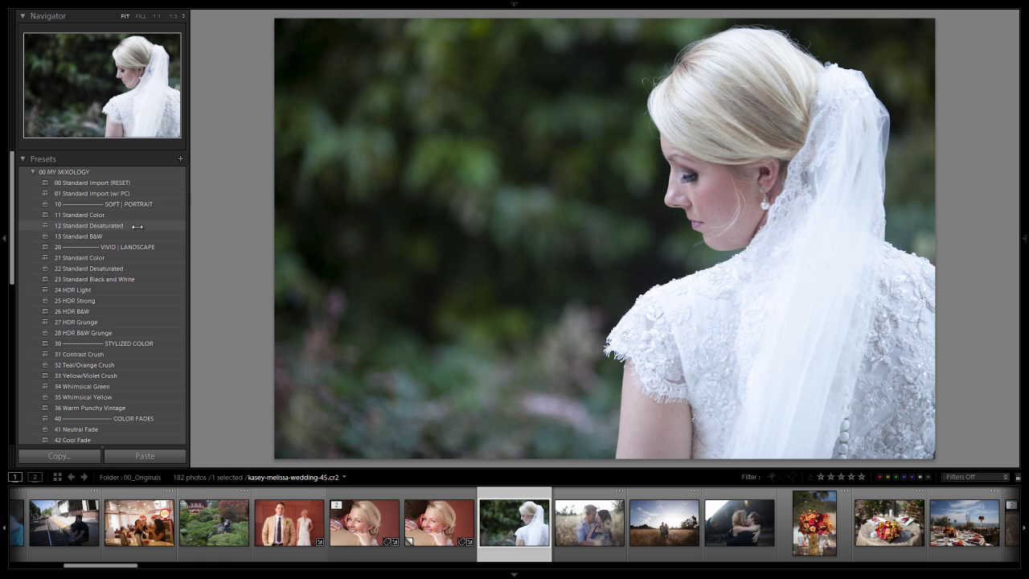
Apply the 12 Standard Desaturated preset to the bride portrait and set Temp to 6436
left_click(138, 226)
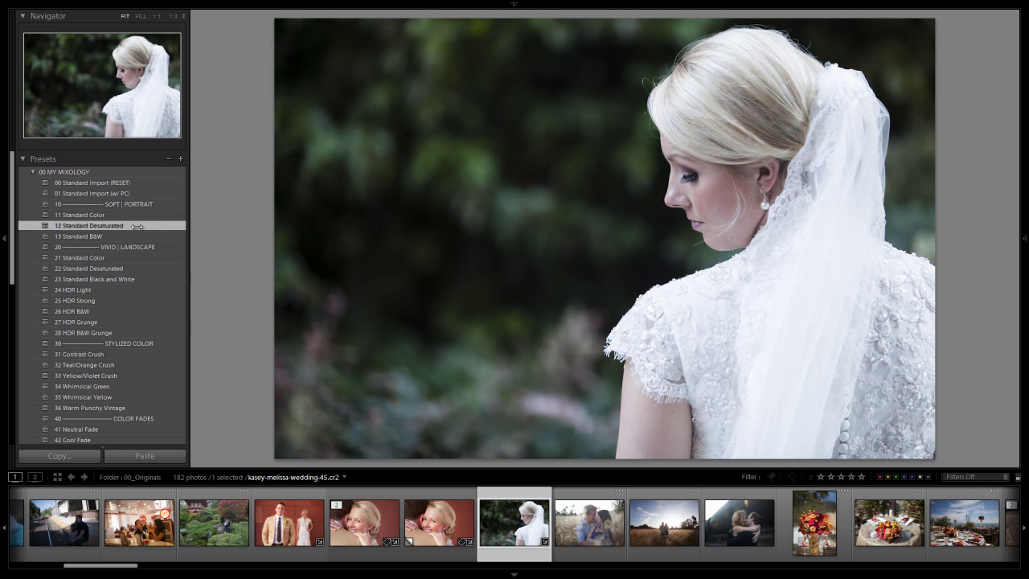
left_click(1024, 239)
left_click_drag(935, 169, 935, 171)
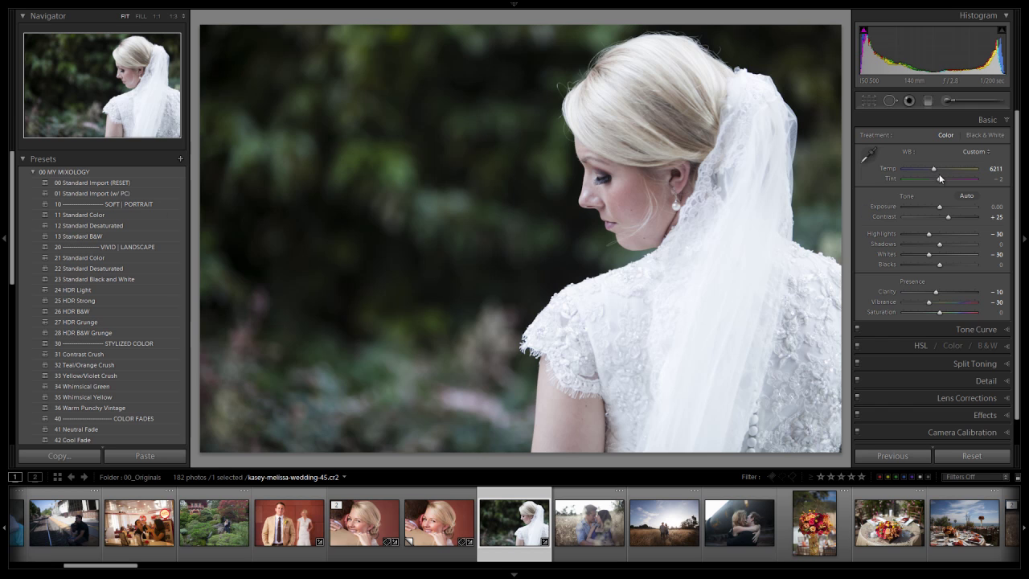
left_click_drag(935, 171, 937, 172)
left_click(1025, 263)
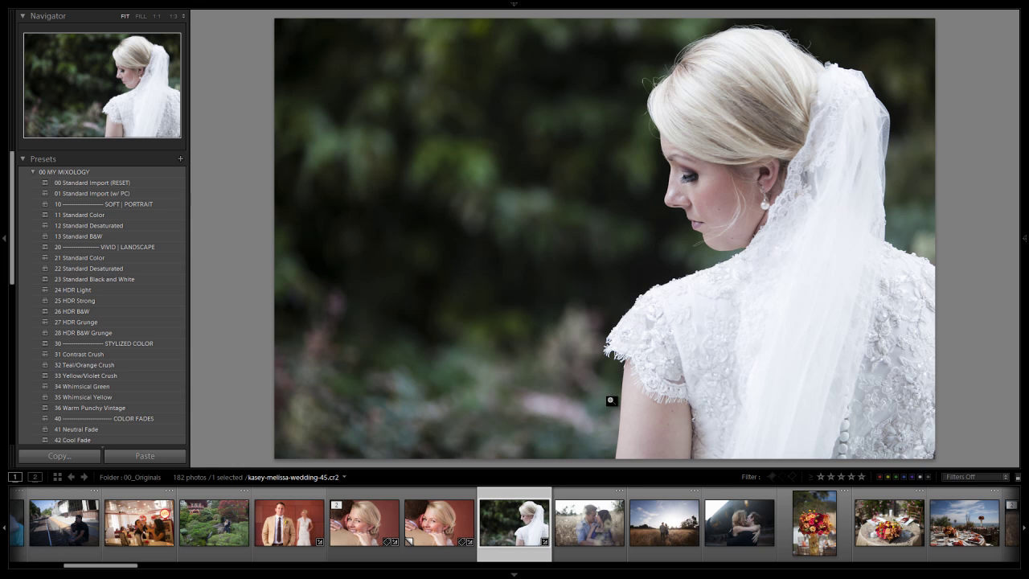
Find hillside couple photo 60 in the grid and bring it into Develop
key("g")
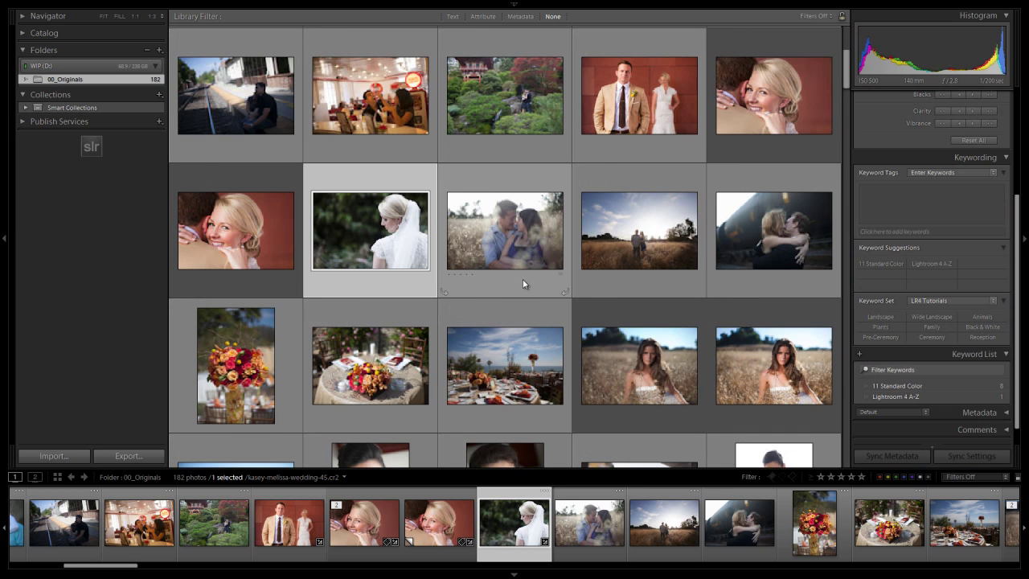
scroll(506, 283, "down", 4)
scroll(499, 288, "down", 6)
scroll(666, 315, "down", 3)
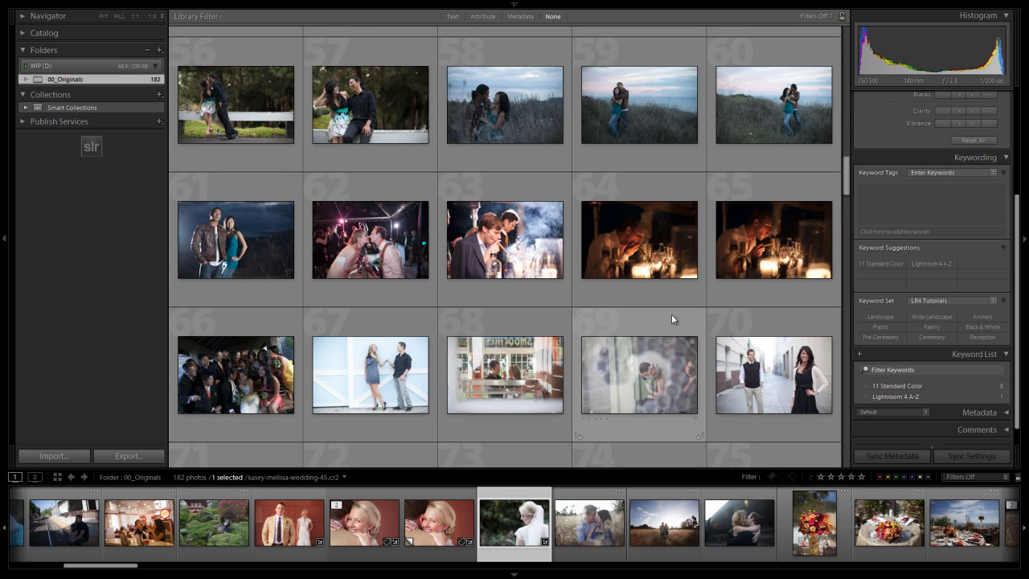
left_click(769, 119)
key("d")
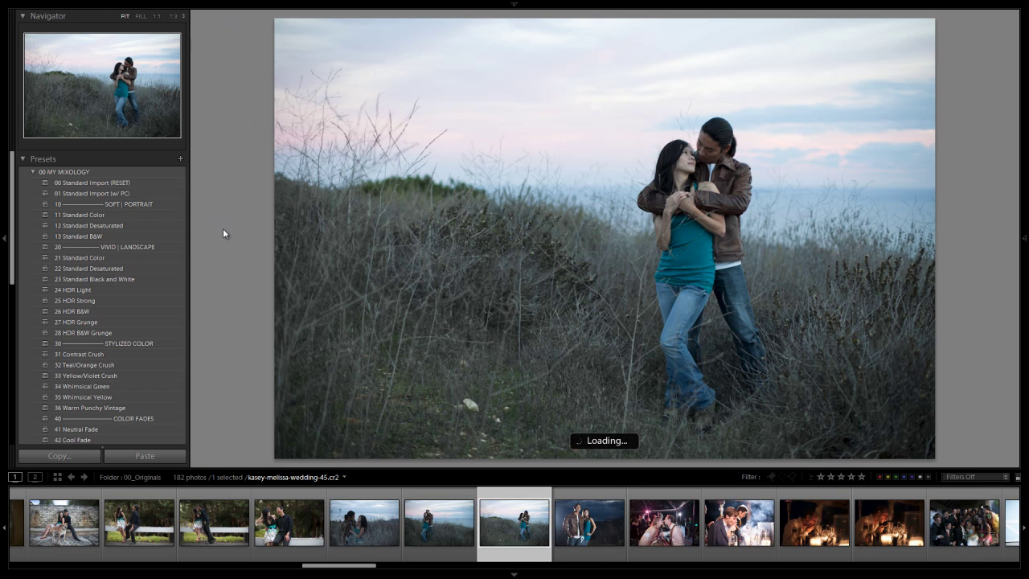
Stack the 12 Standard Desaturated, 05 Lighten and 21 Yellow/Orange presets on the couple photo
left_click(109, 225)
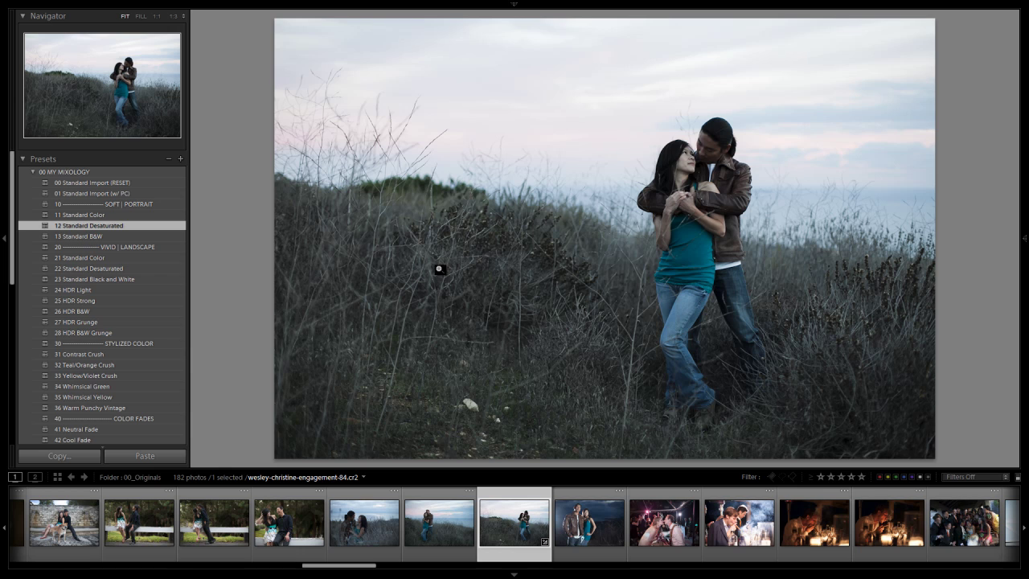
left_click(33, 172)
left_click(33, 183)
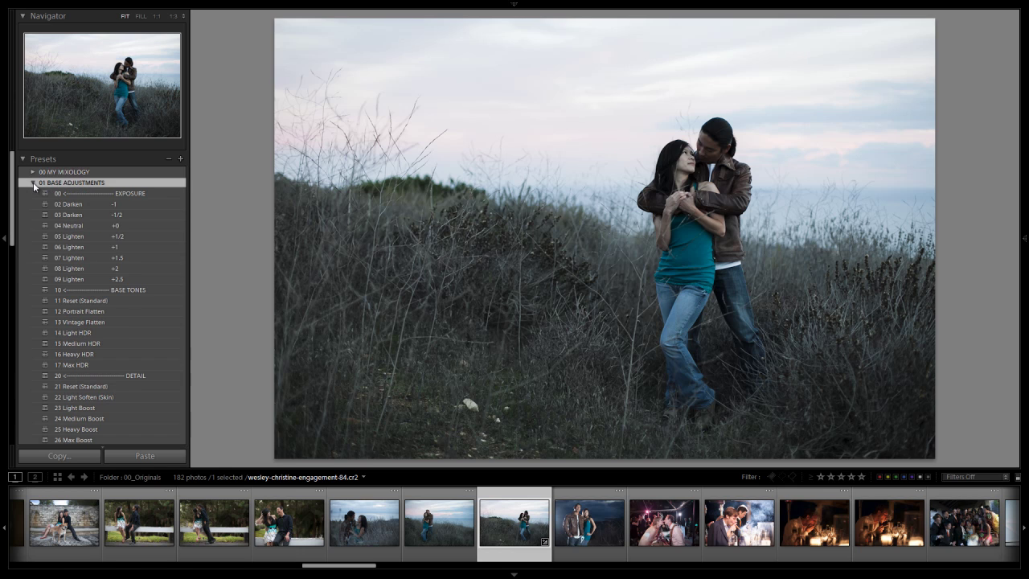
left_click(95, 237)
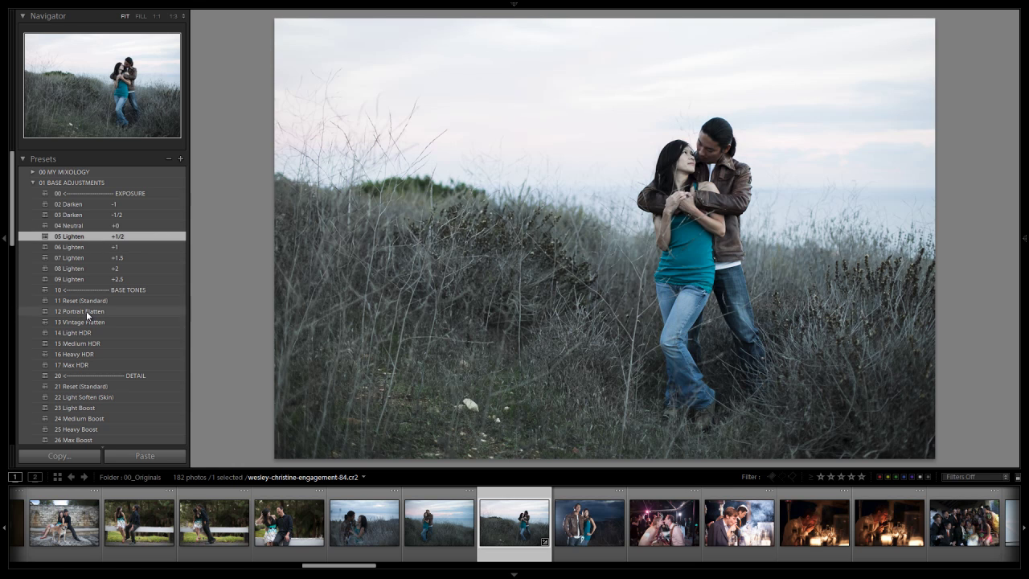
mouse_move(1013, 221)
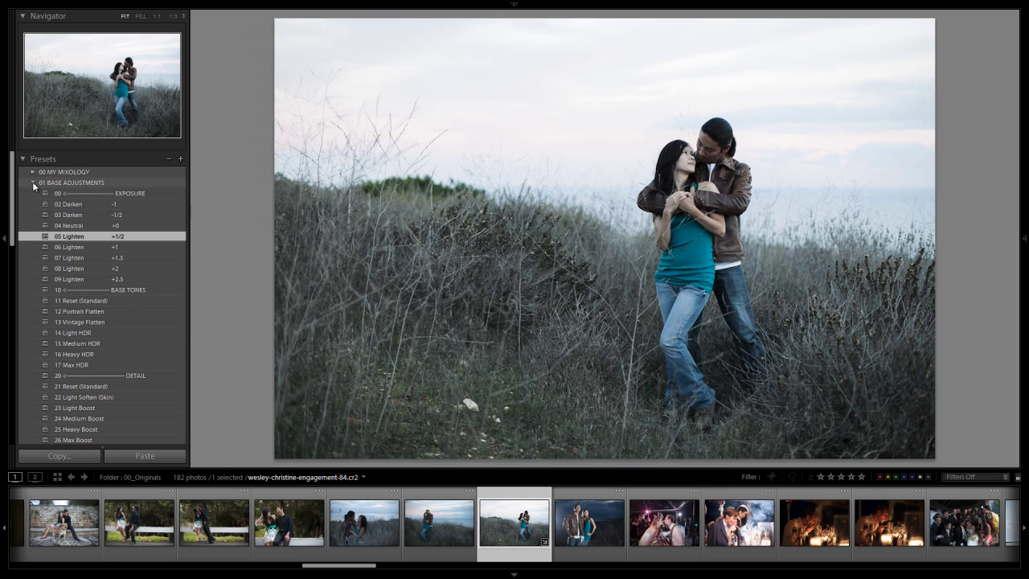
left_click(32, 183)
left_click(32, 237)
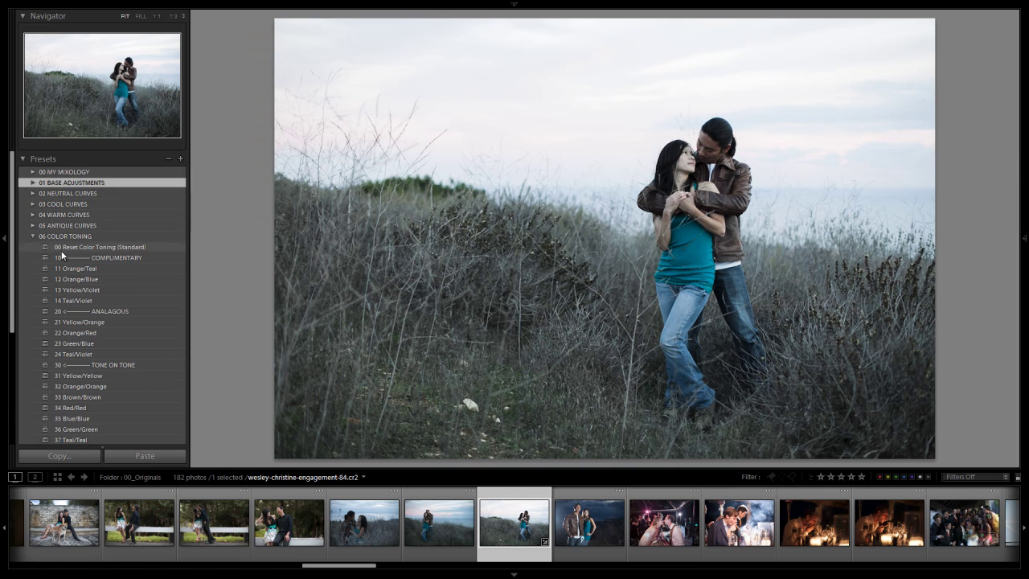
left_click(83, 322)
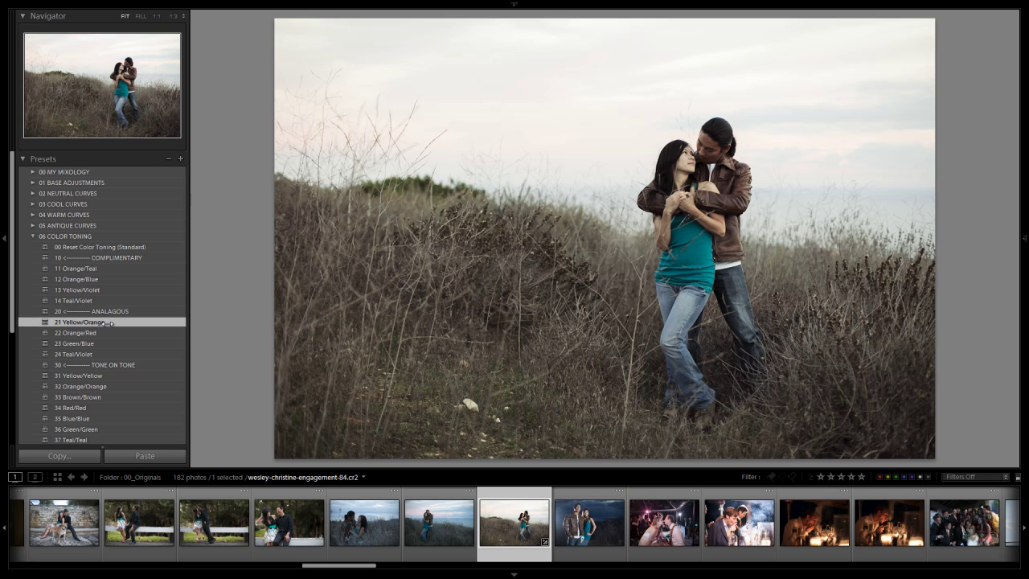
Reopen photo 60 in Develop and compare its before and after versions
left_click(34, 236)
key("g")
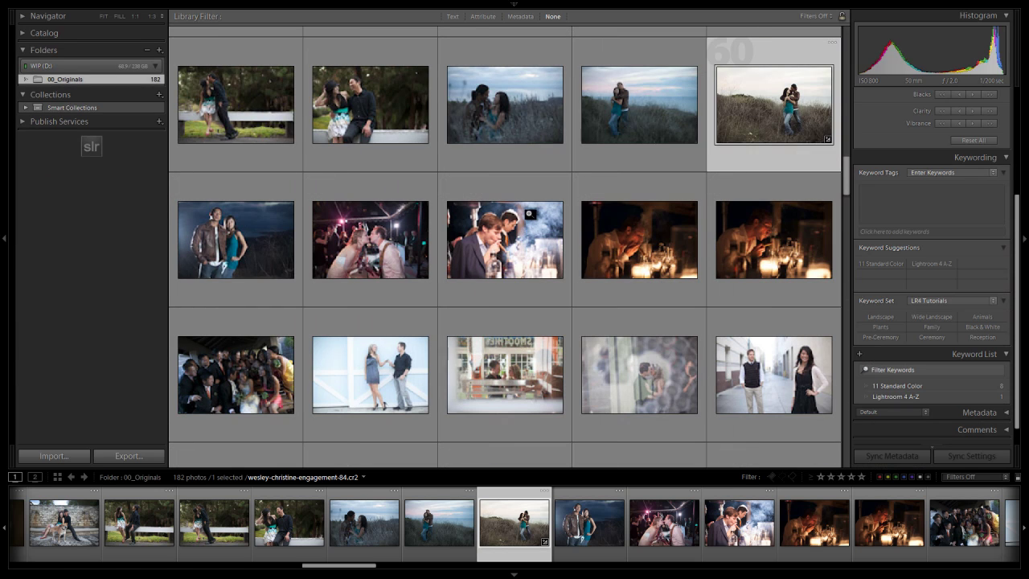
double_click(786, 131)
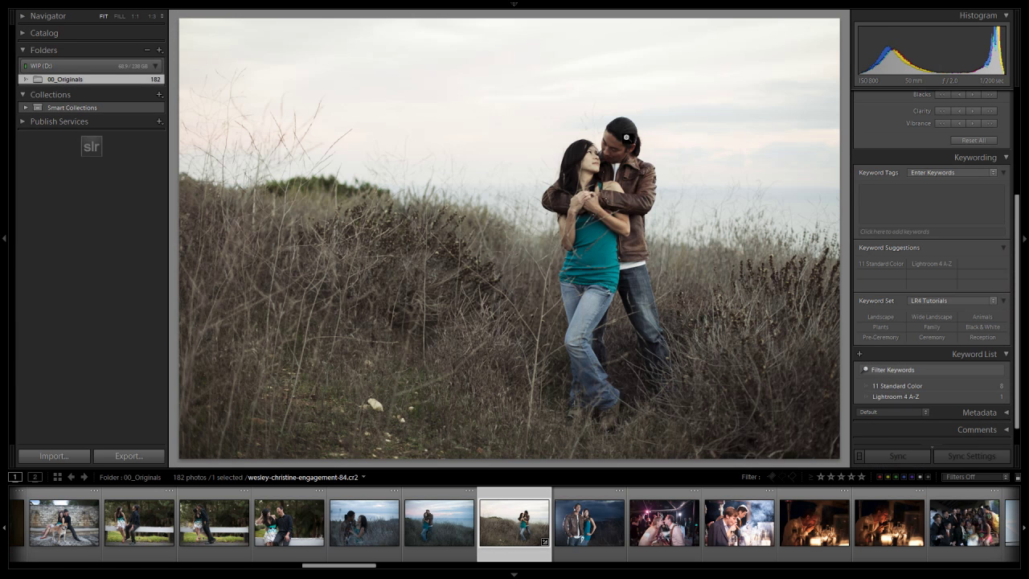
key("g")
key("d")
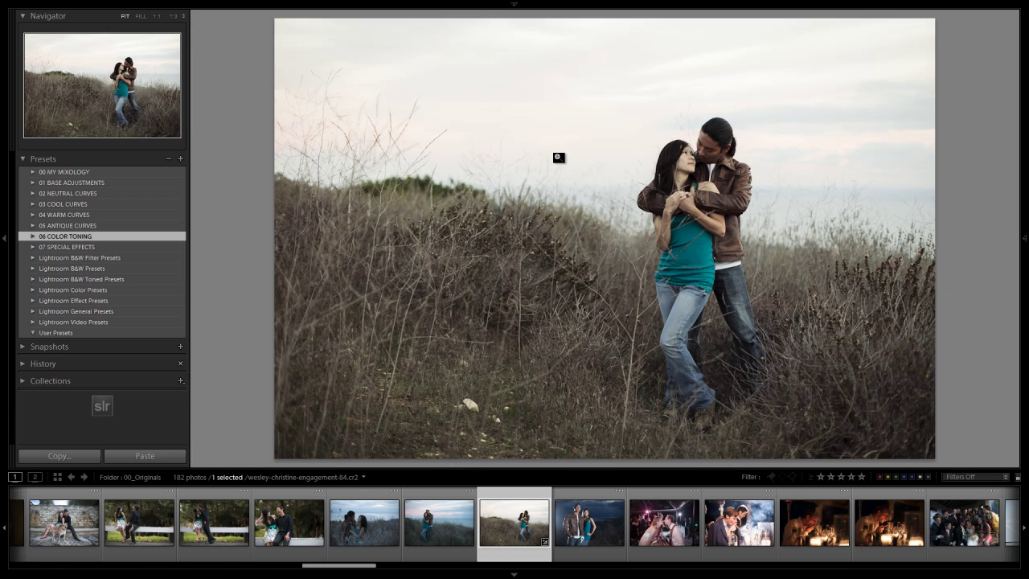
key("backslash")
key("backslash")
key("backslash")
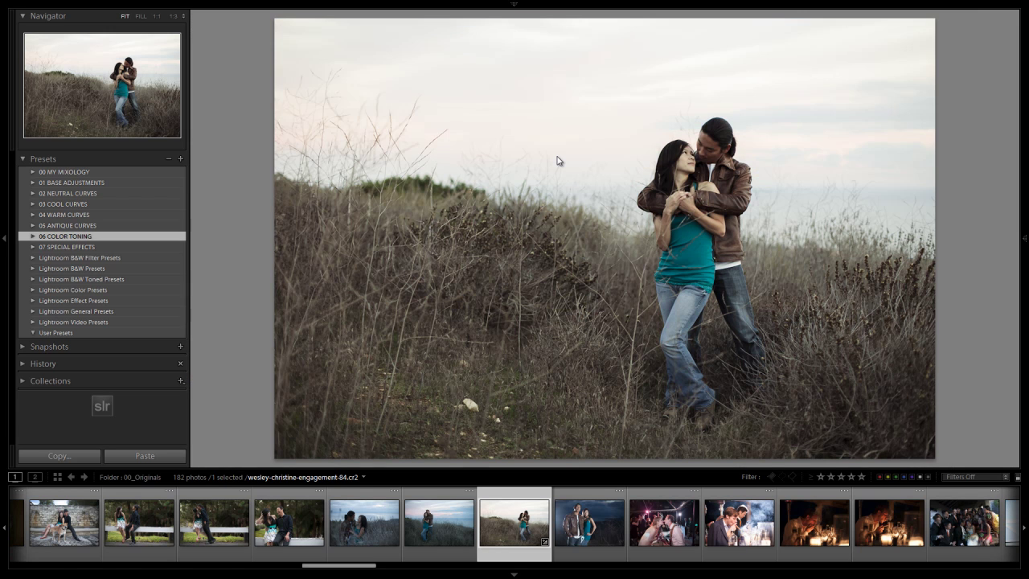
key("backslash")
Return to the grid and open the rosary wedding dress photo enlarged
key("g")
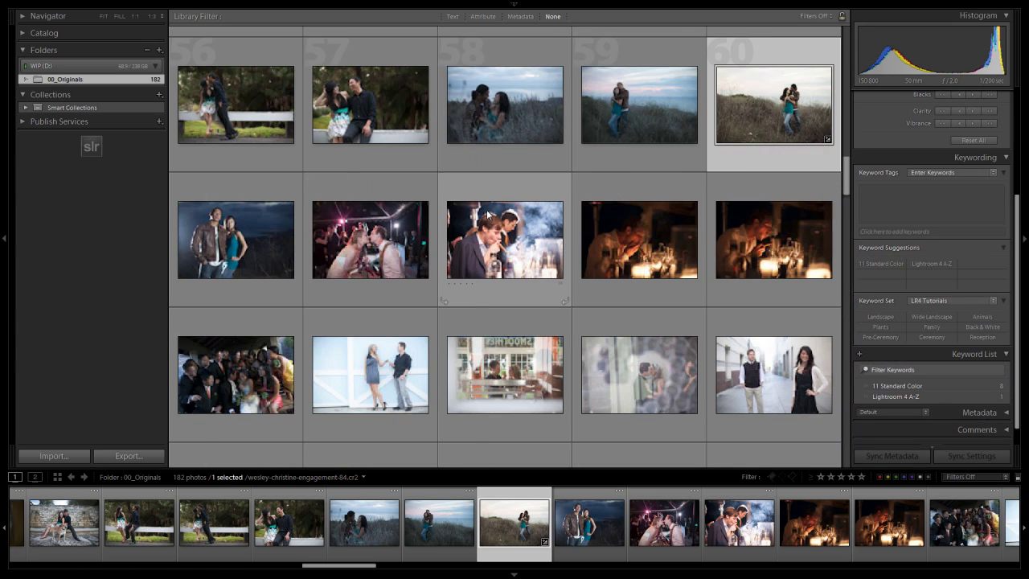
scroll(489, 214, "down", 2)
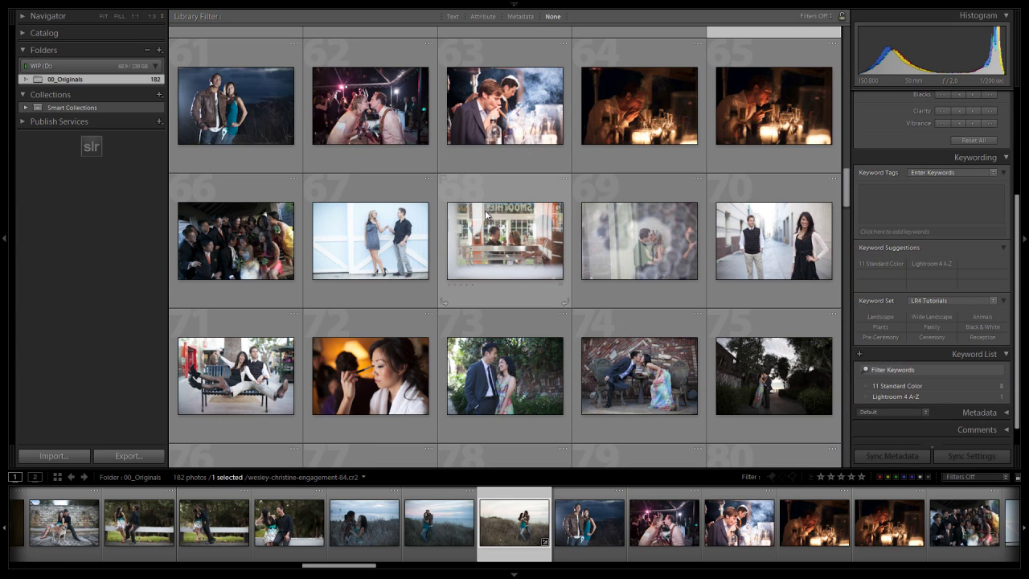
scroll(485, 214, "down", 2)
scroll(481, 214, "down", 4)
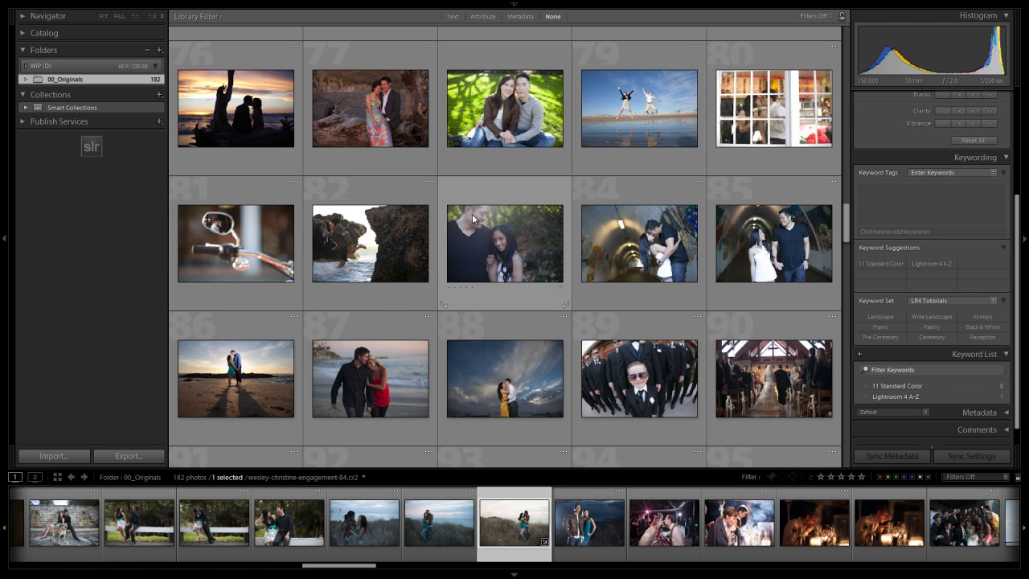
scroll(472, 217, "down", 8)
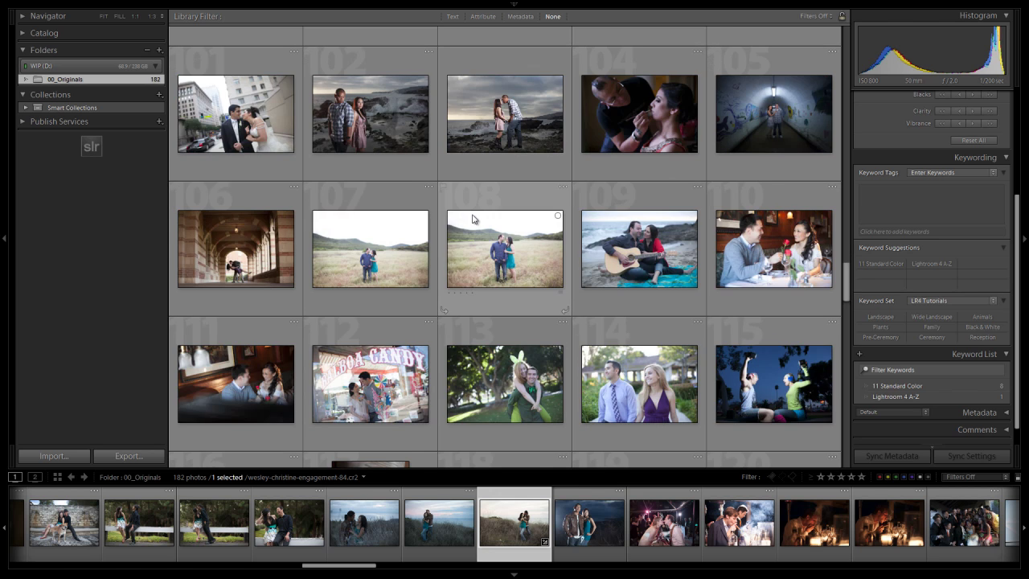
scroll(473, 218, "down", 3)
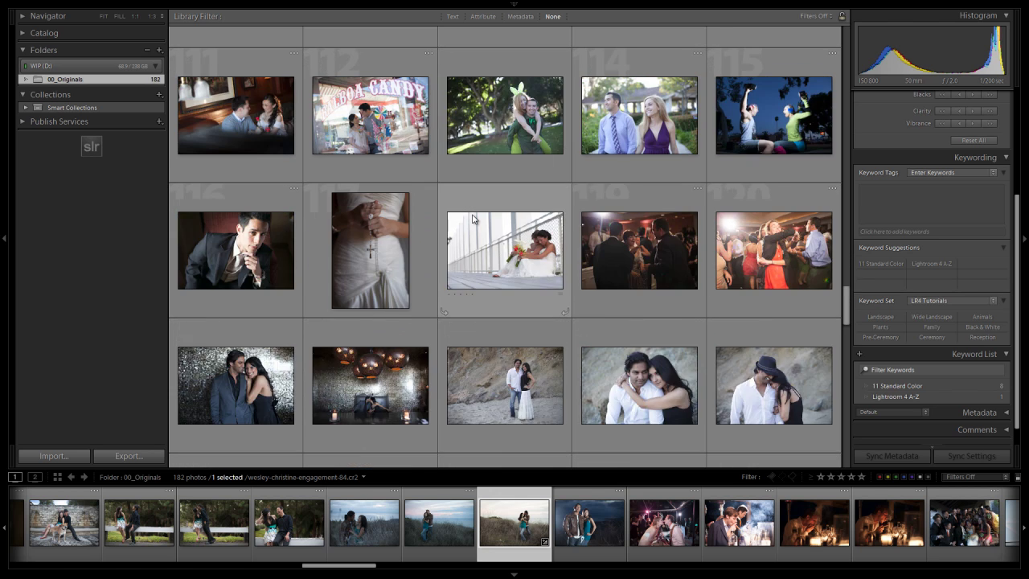
double_click(397, 225)
Compare 12 and 22 Standard Desaturated on the rosary photo, settling on 12 Standard Desaturated
key("d")
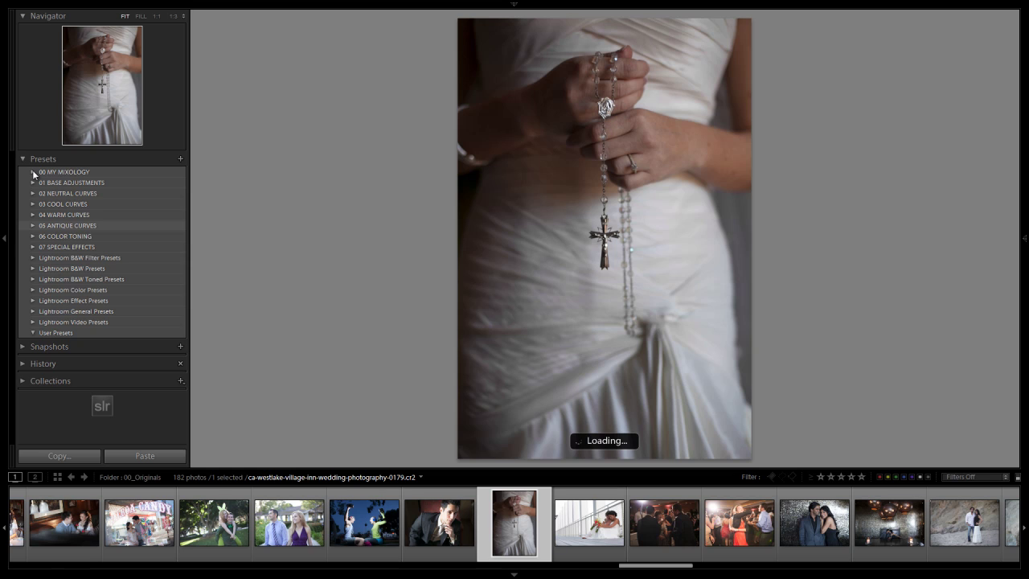
left_click(32, 171)
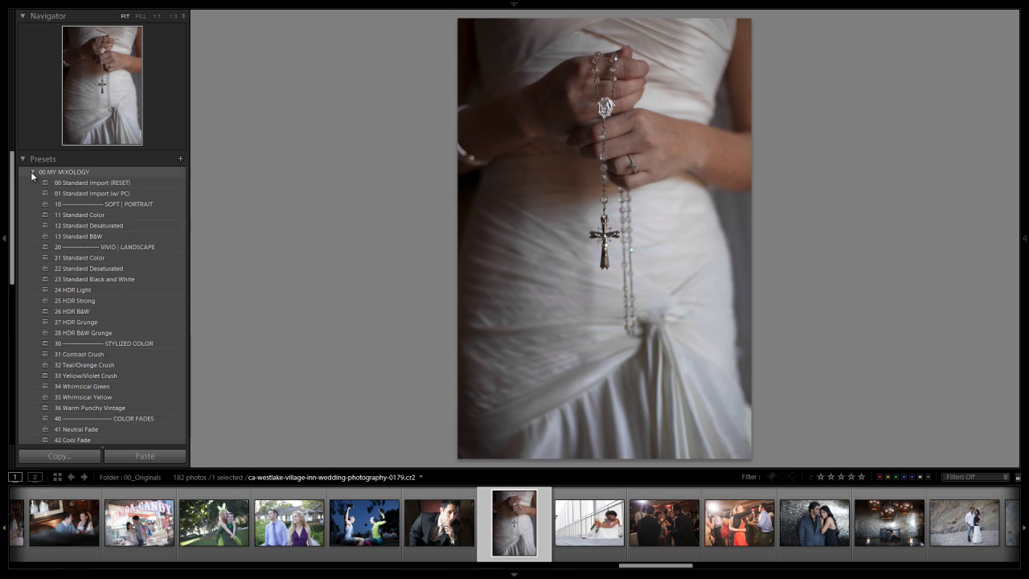
left_click(103, 226)
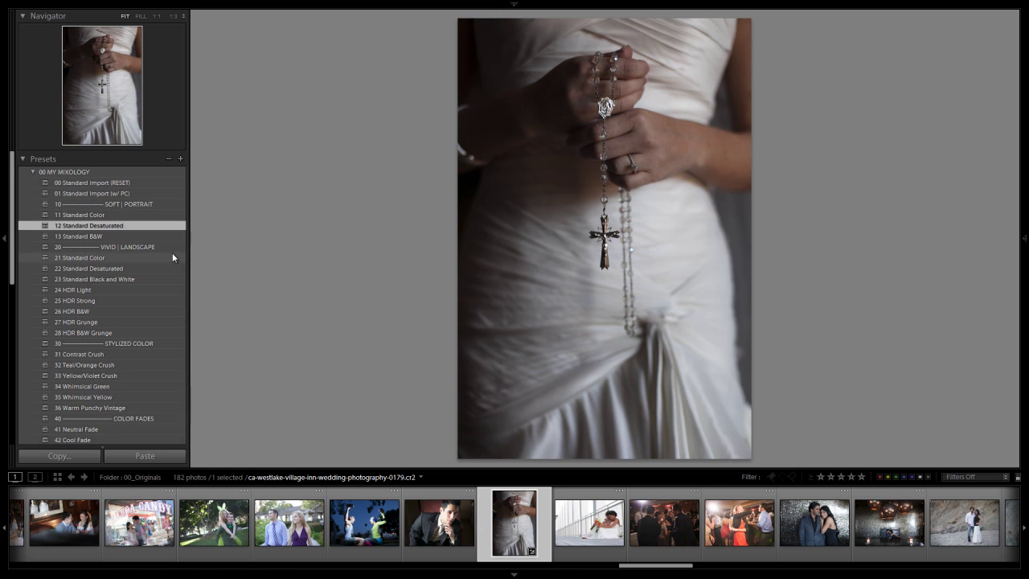
left_click(118, 269)
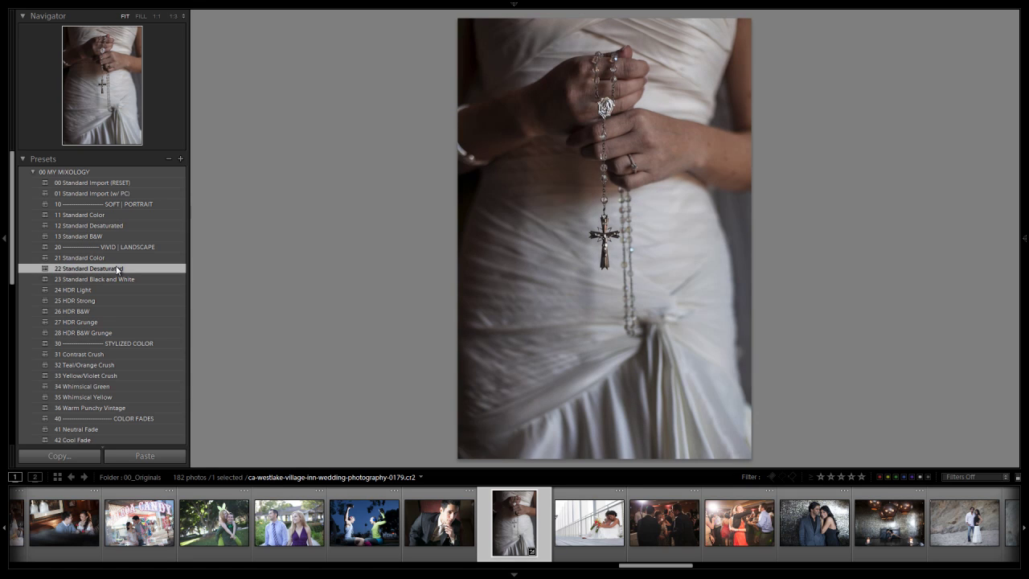
left_click(113, 224)
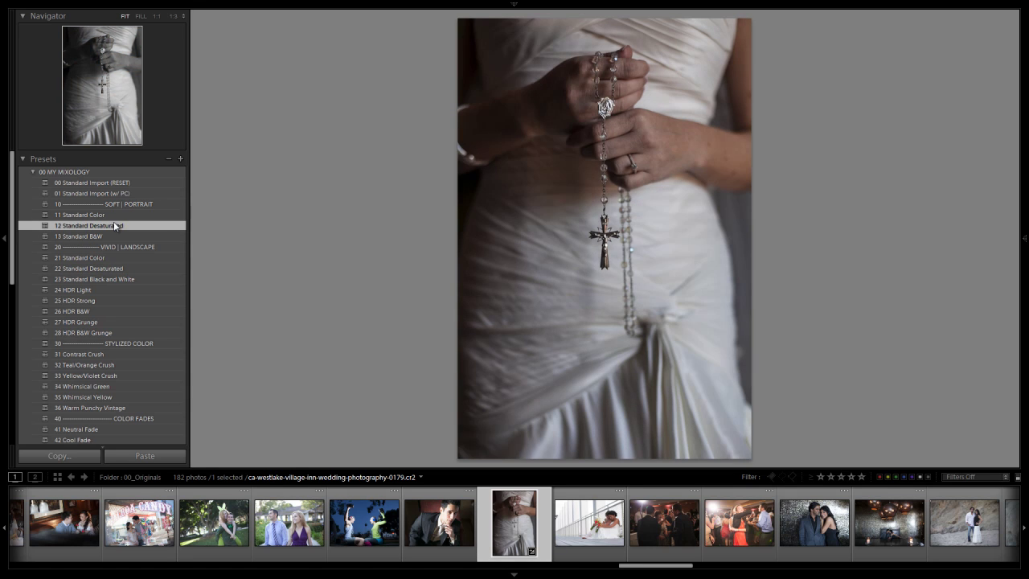
left_click(103, 266)
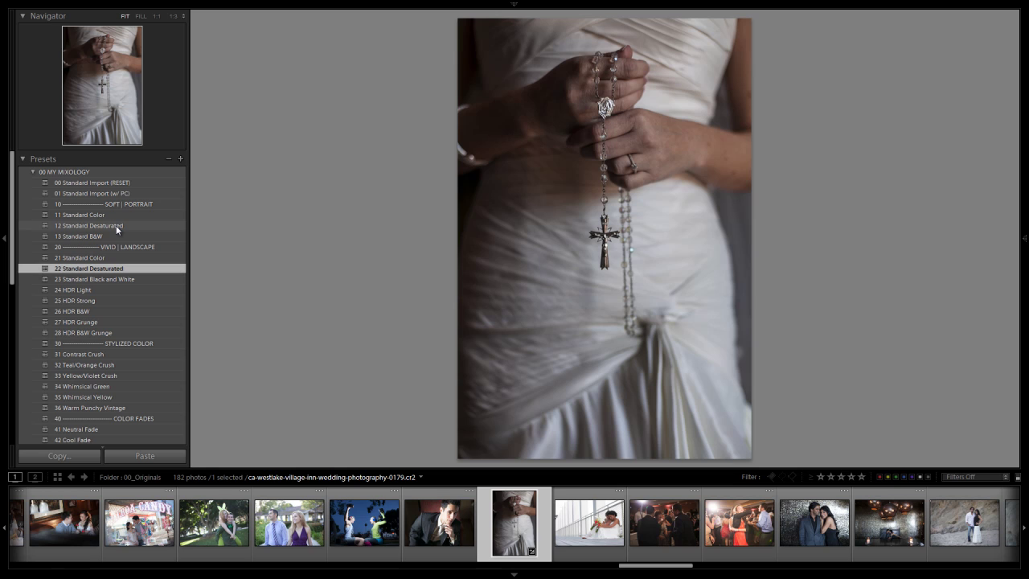
left_click(115, 225)
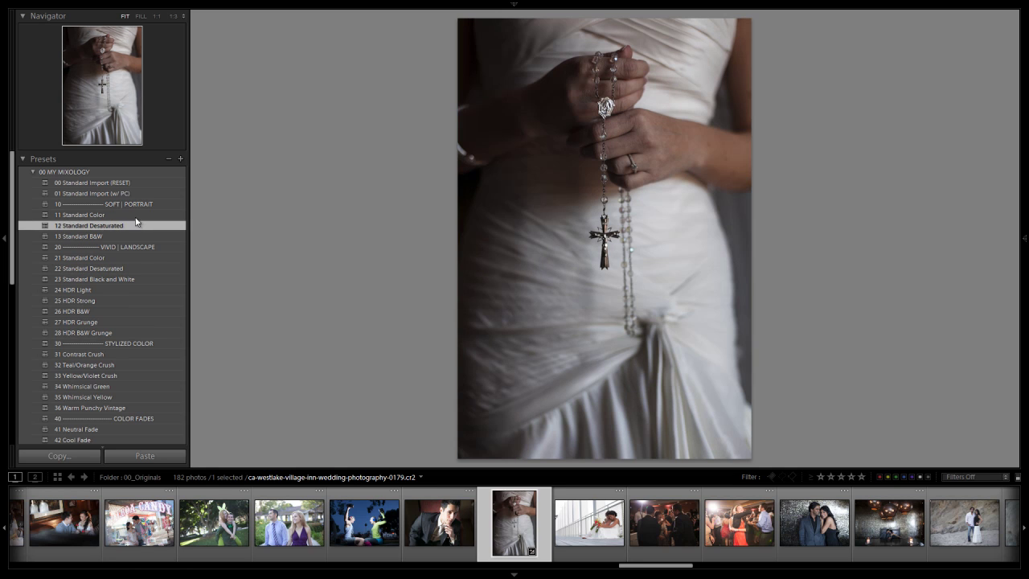
Brighten the rosary photo with the 06 Lighten +1 base adjustment preset
left_click(32, 171)
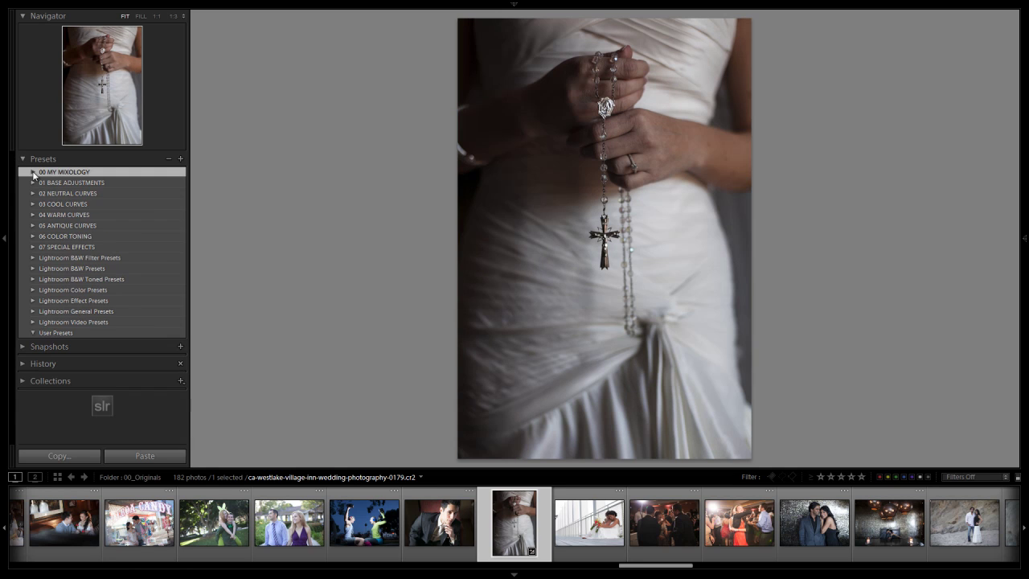
left_click(32, 183)
left_click(104, 247)
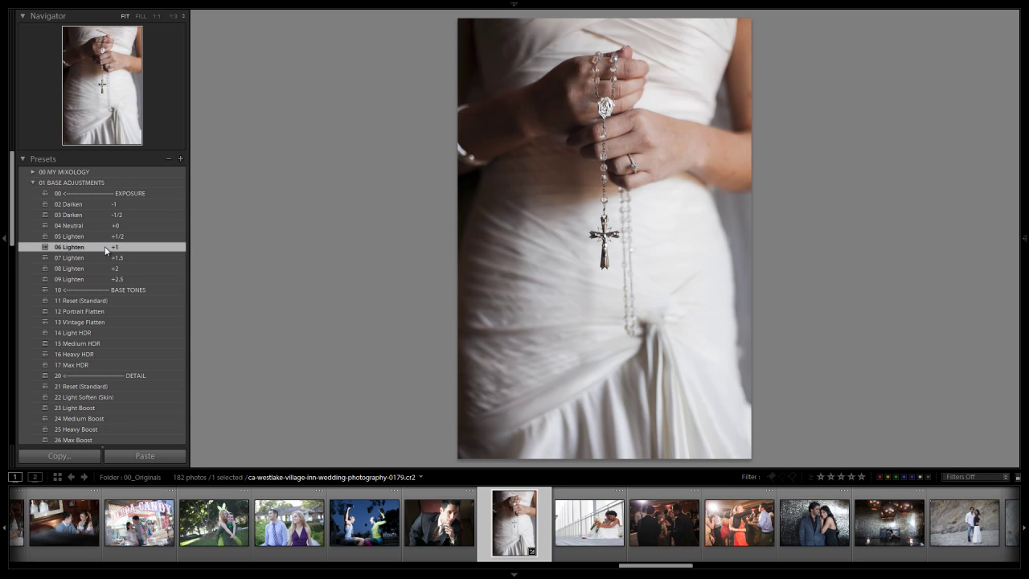
left_click(34, 183)
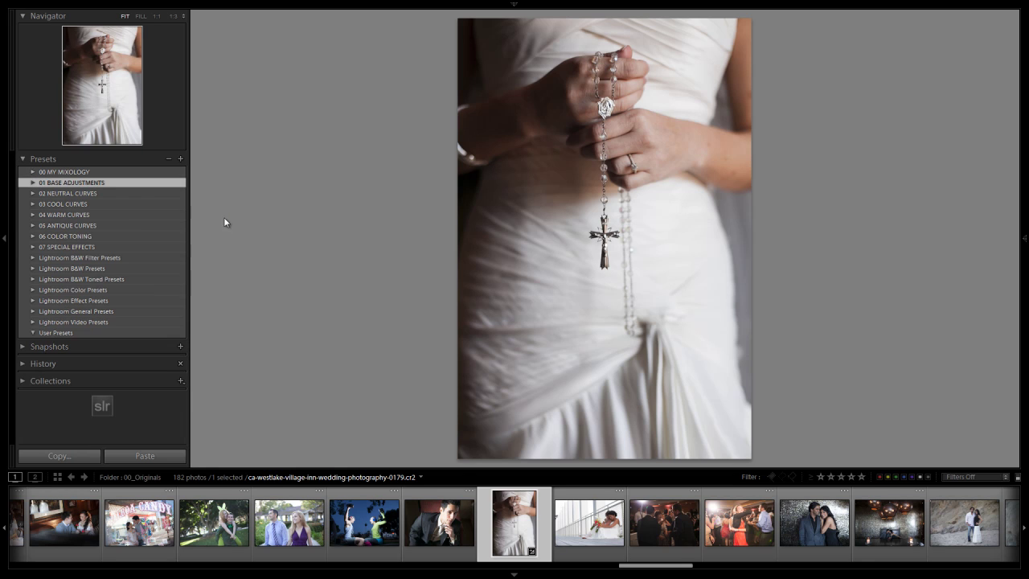
Open bride-and-groom photo 134 full-size from the Library grid
key("g")
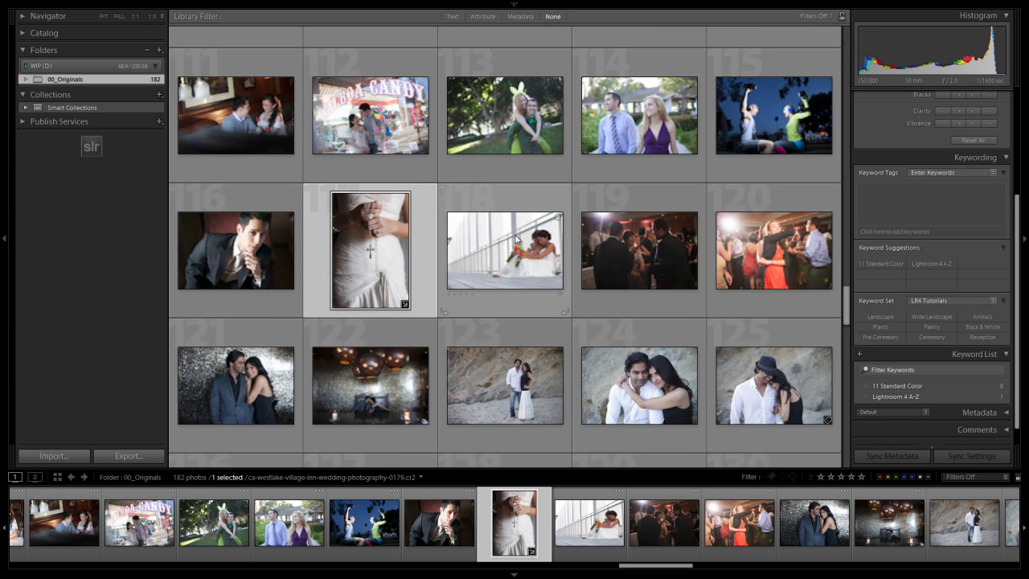
scroll(515, 239, "down", 8)
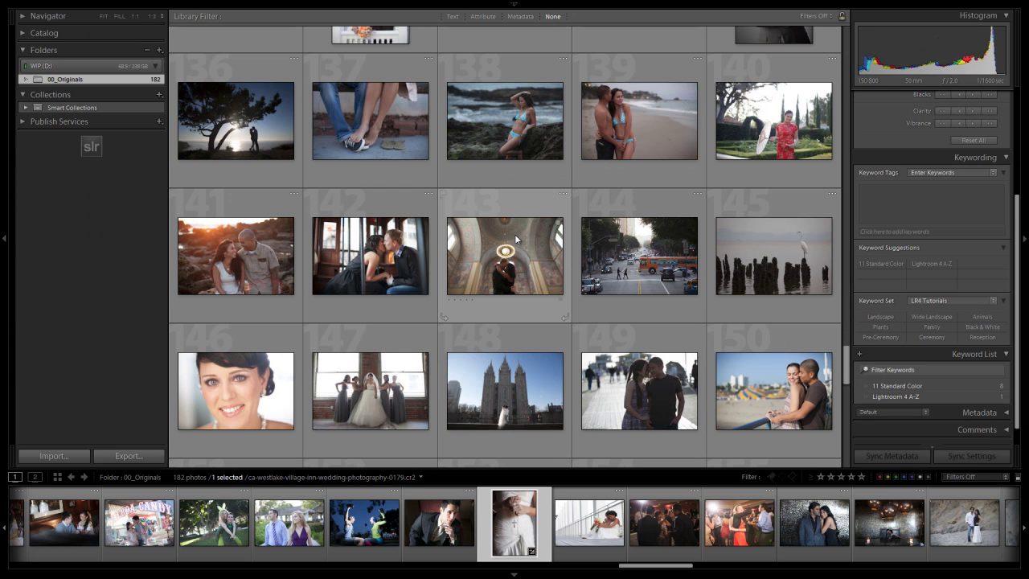
scroll(515, 239, "down", 12)
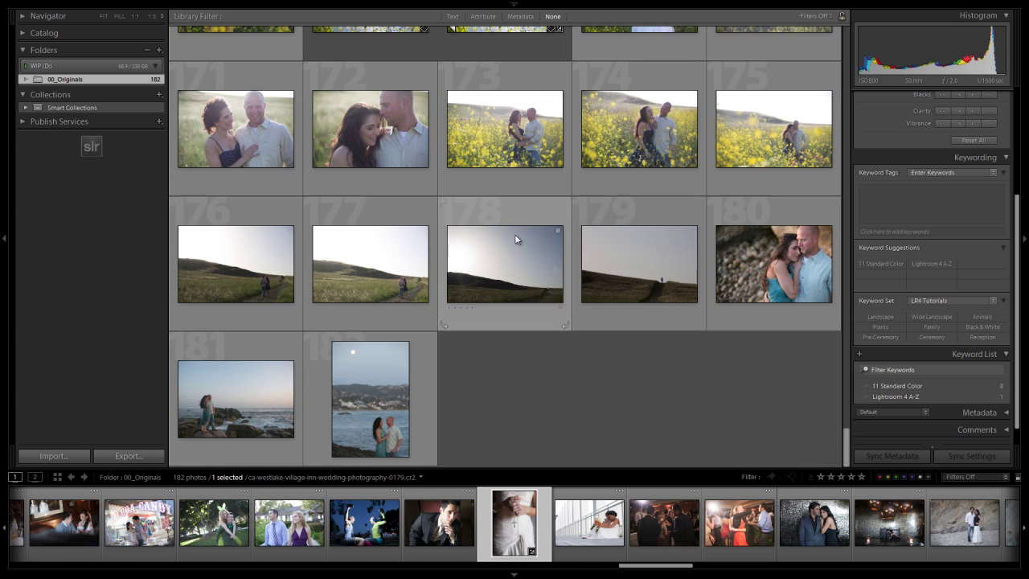
scroll(515, 234, "up", 3)
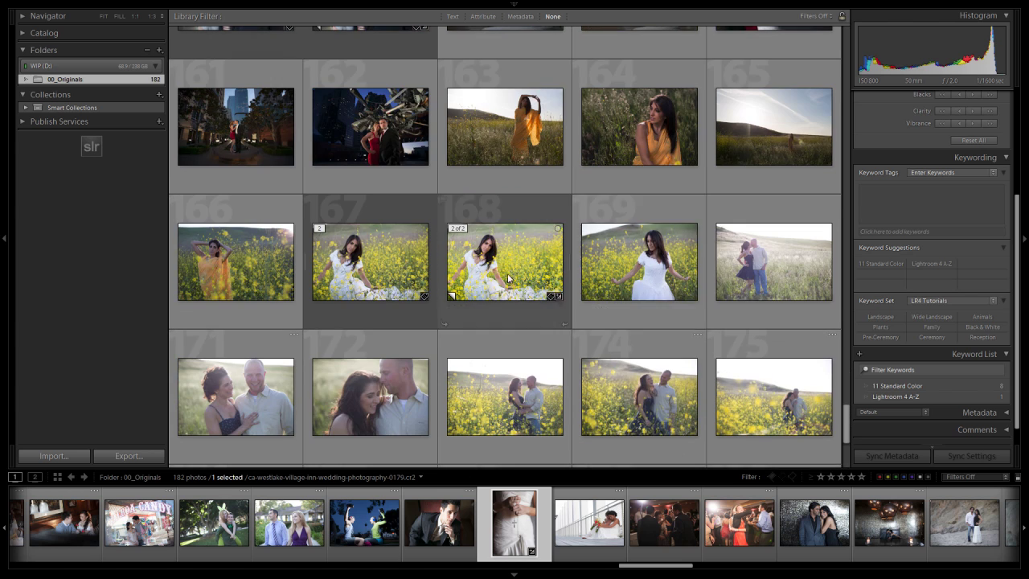
scroll(515, 234, "up", 10)
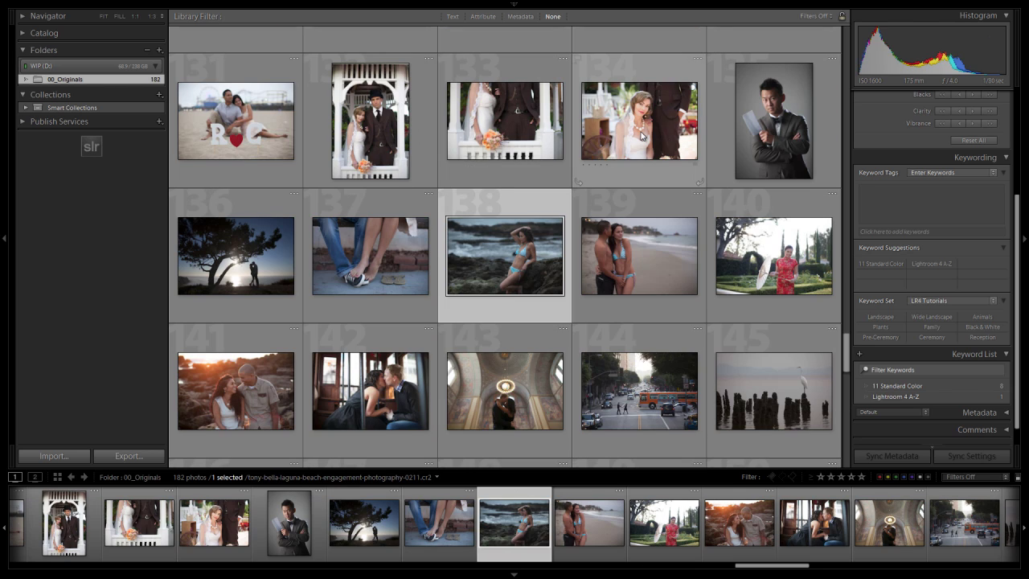
double_click(641, 137)
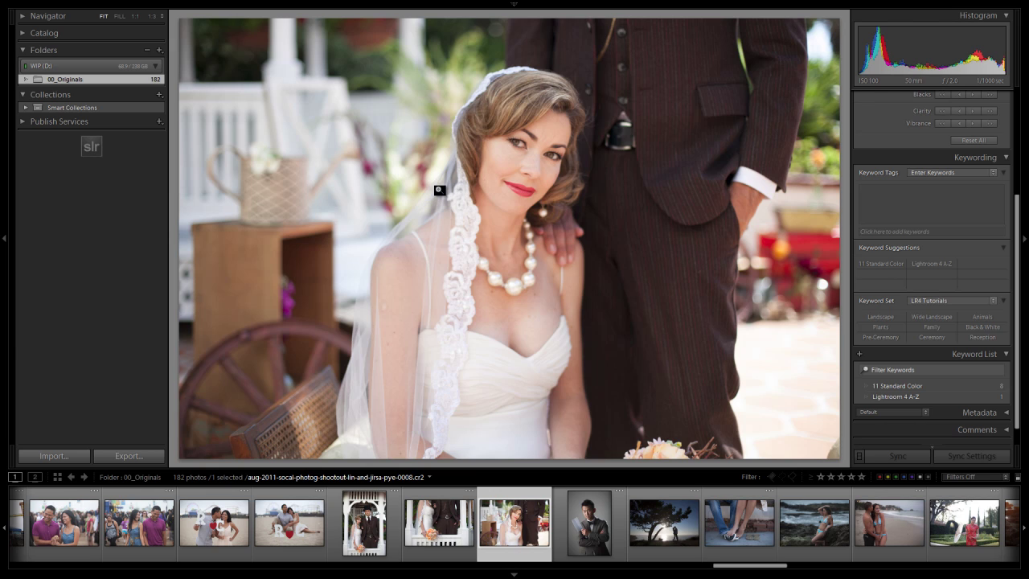
Reset the veiled bride photo with 00 Standard Import, then apply 12 Portrait Flatten
key("d")
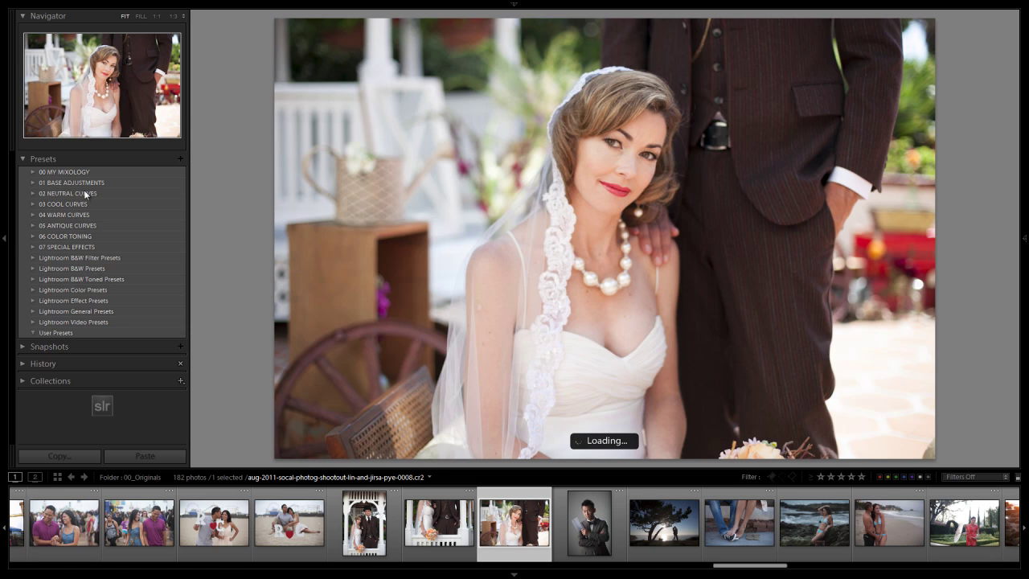
left_click(32, 172)
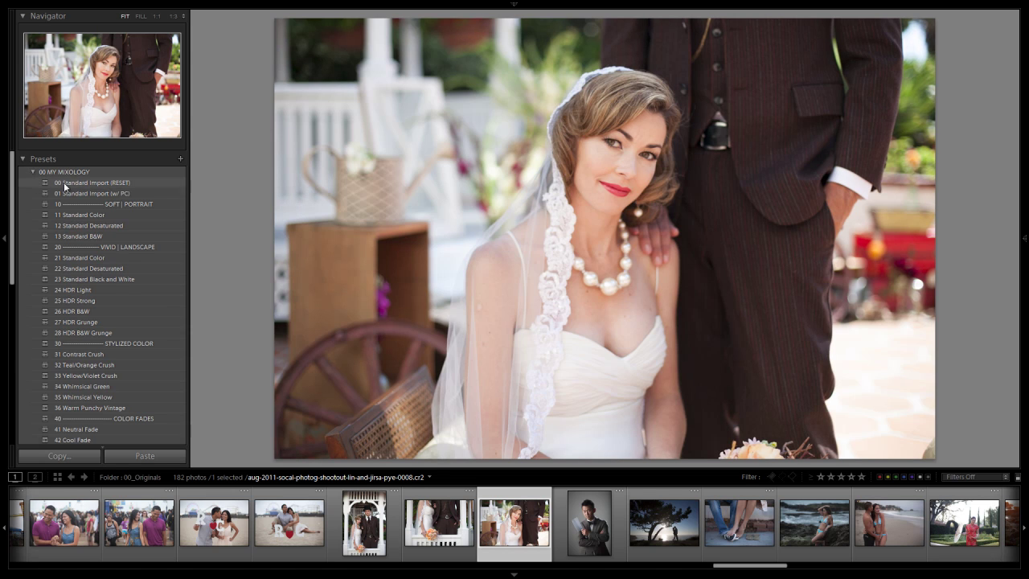
left_click(63, 181)
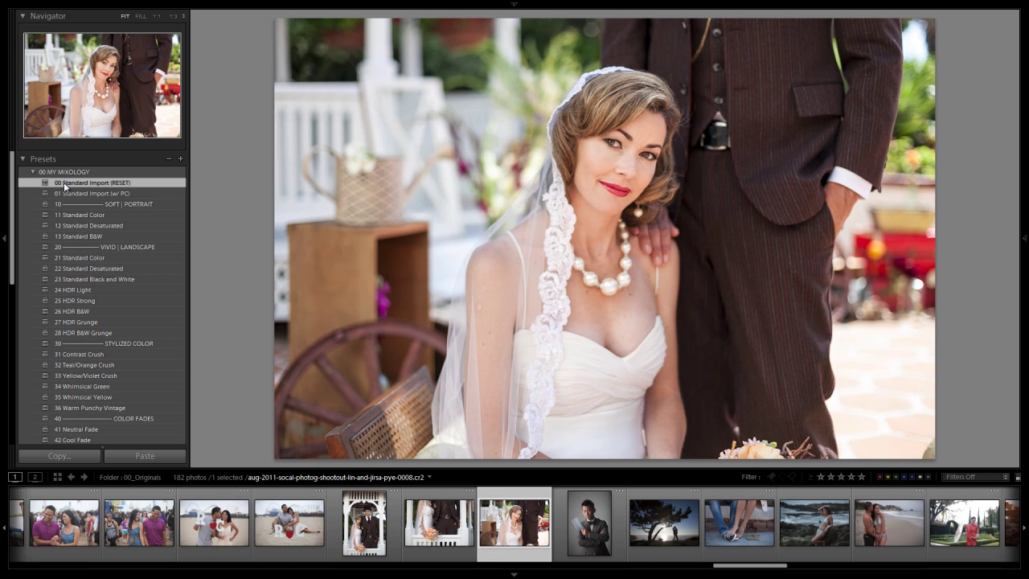
left_click(33, 173)
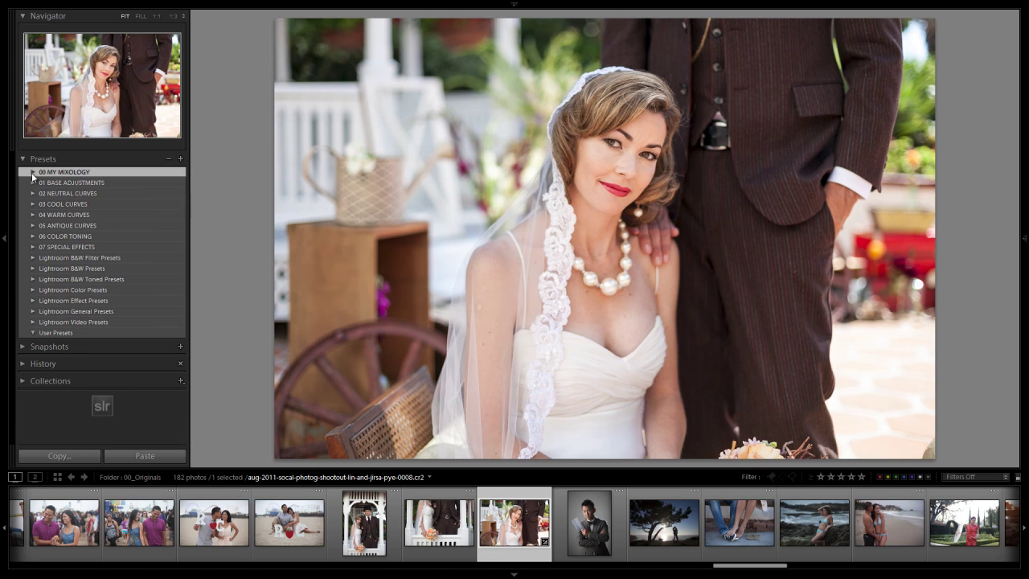
left_click(32, 182)
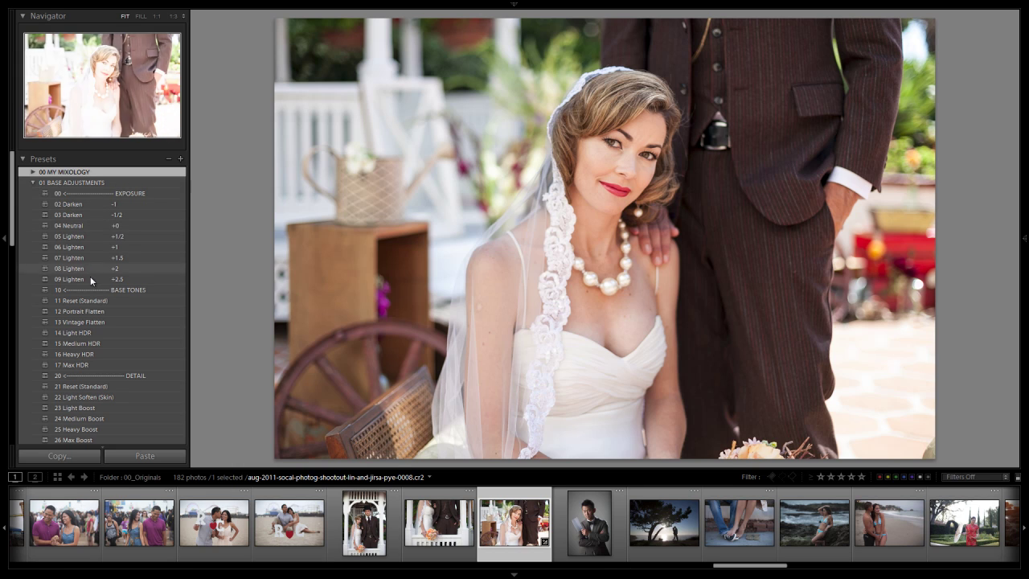
left_click(85, 312)
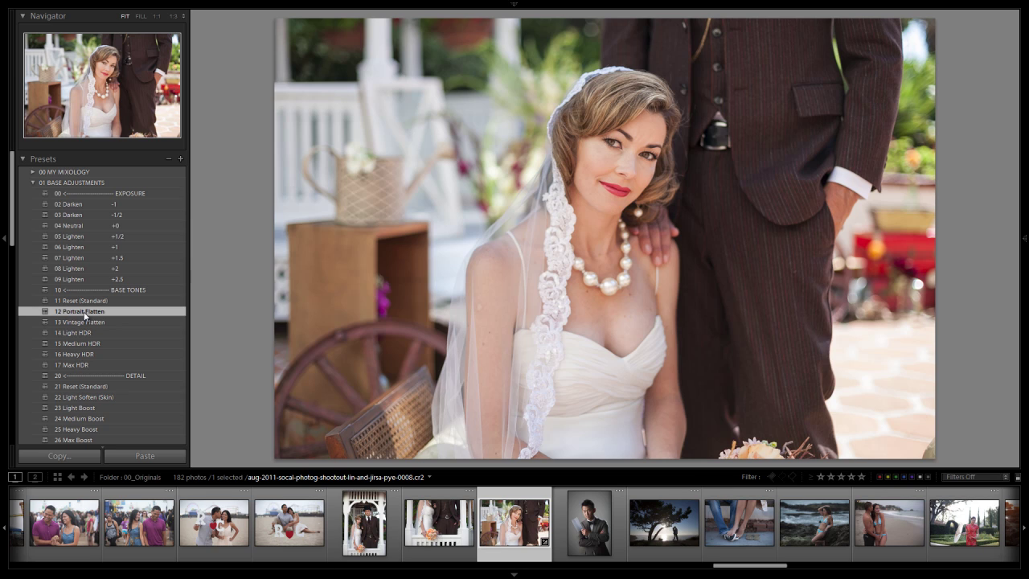
scroll(85, 315, "down", 3)
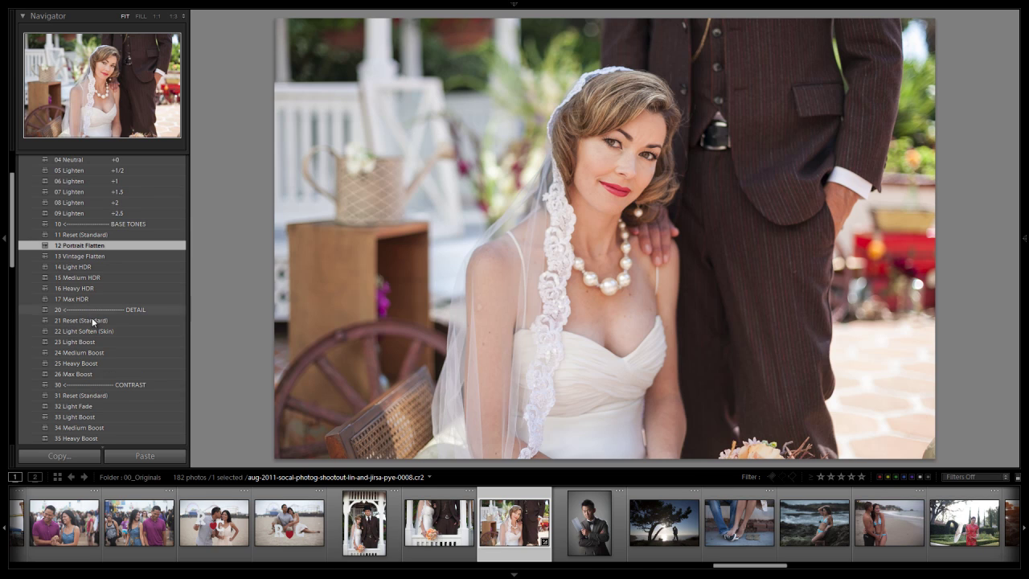
Add the 22 Light Soften (Skin), 33 Light Boost, 42 Neutral (Zeroed) and 62_Light presets
left_click(78, 329)
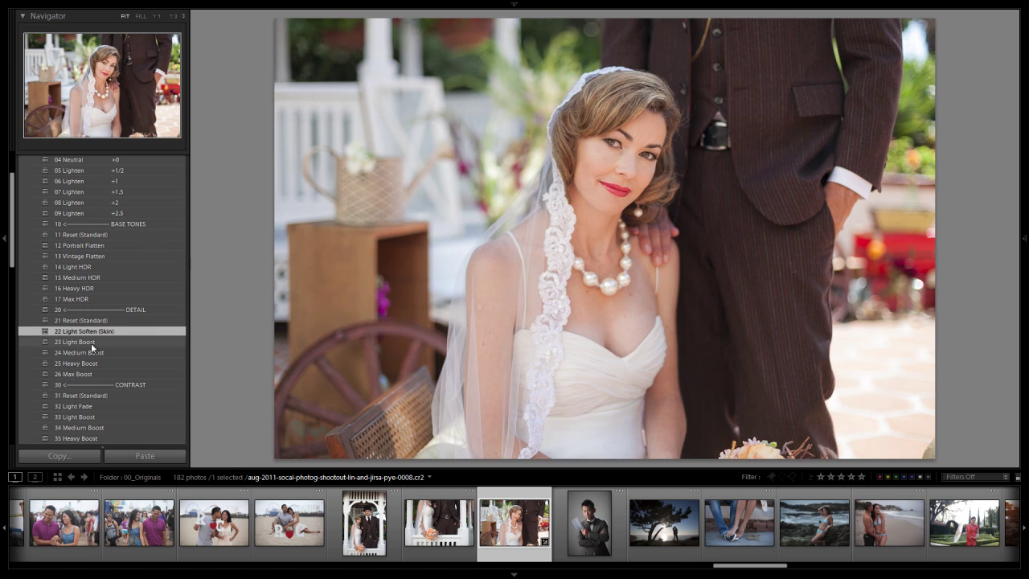
scroll(93, 343, "down", 3)
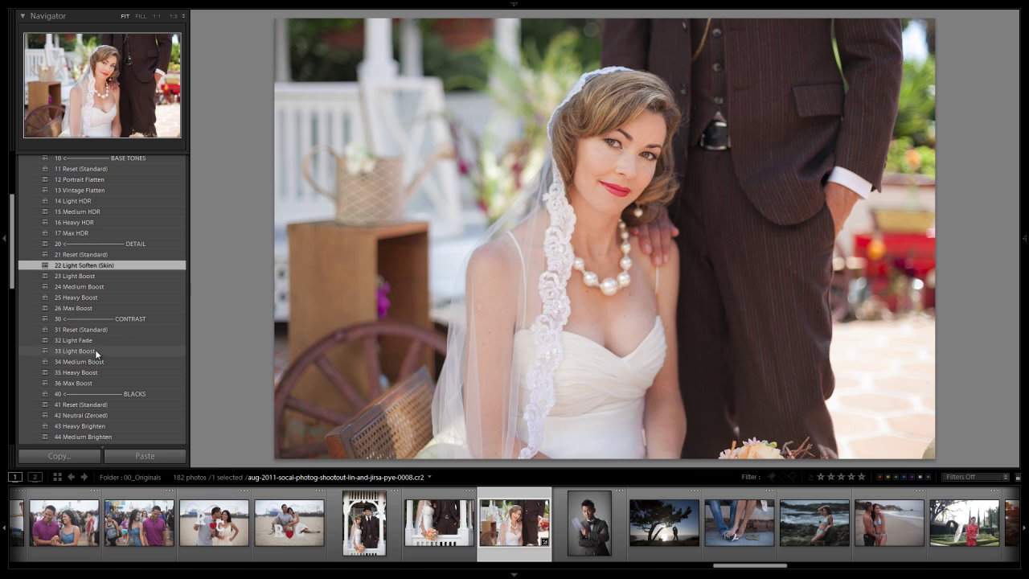
left_click(95, 351)
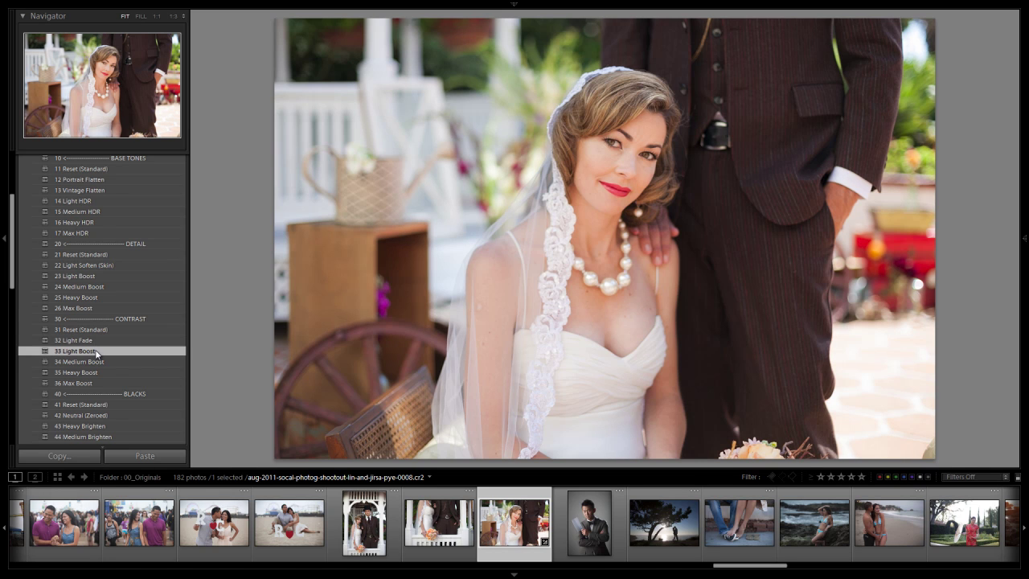
scroll(96, 352, "down", 3)
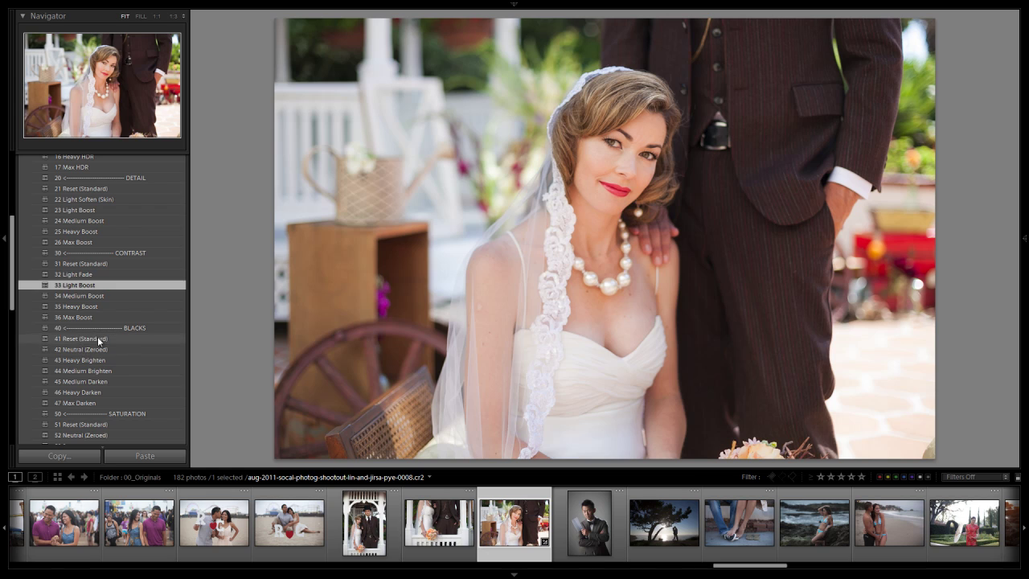
left_click(81, 350)
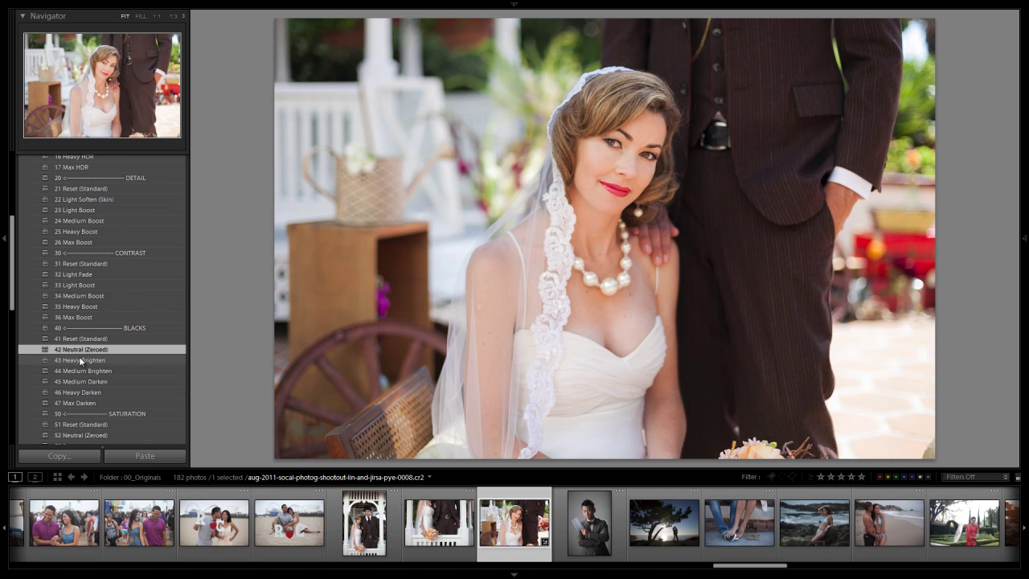
scroll(79, 356, "down", 3)
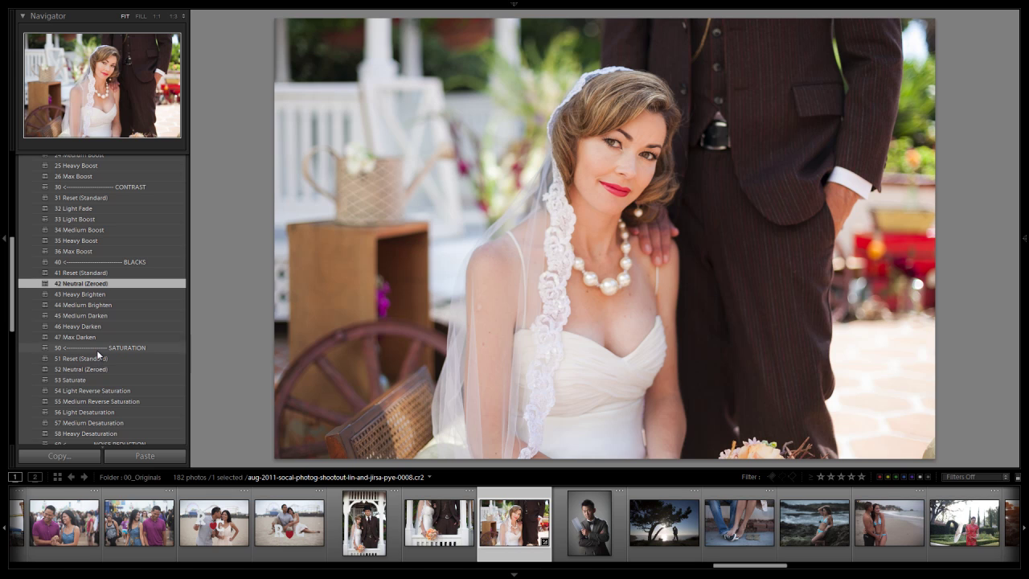
scroll(97, 350, "down", 6)
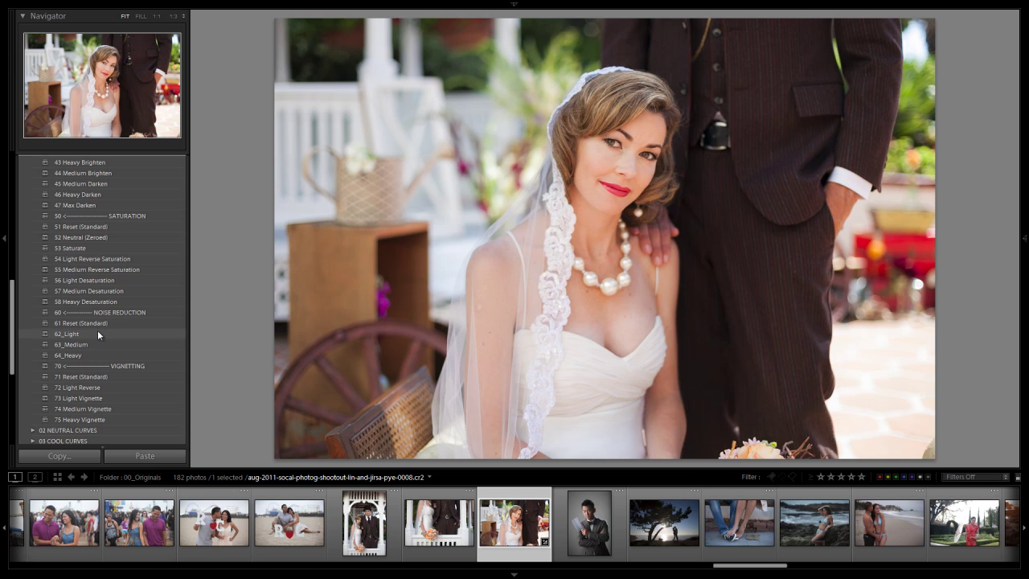
left_click(97, 332)
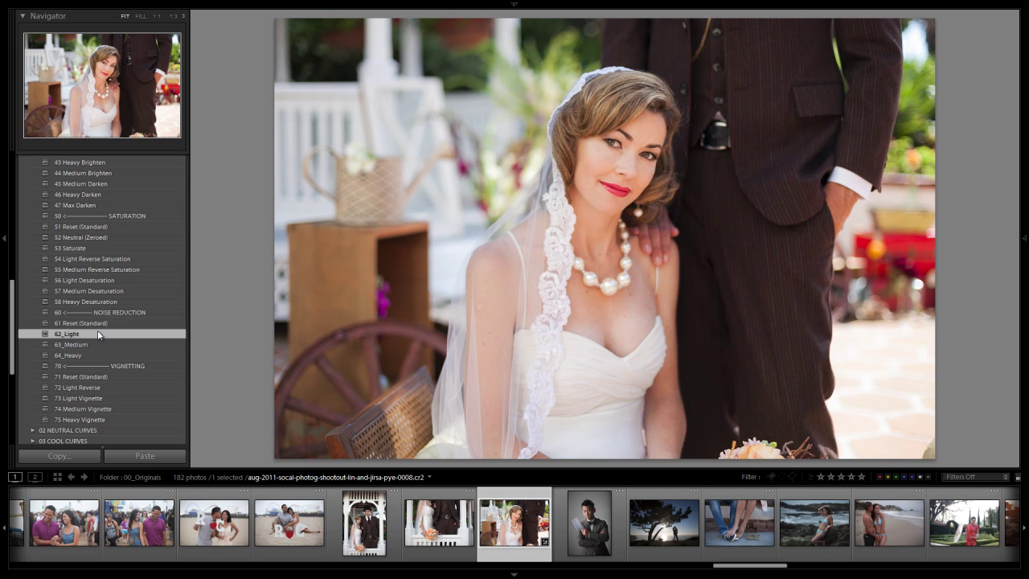
Apply the 33 Desaturated curve from the 02 NEUTRAL CURVES folder
scroll(97, 330, "up", 15)
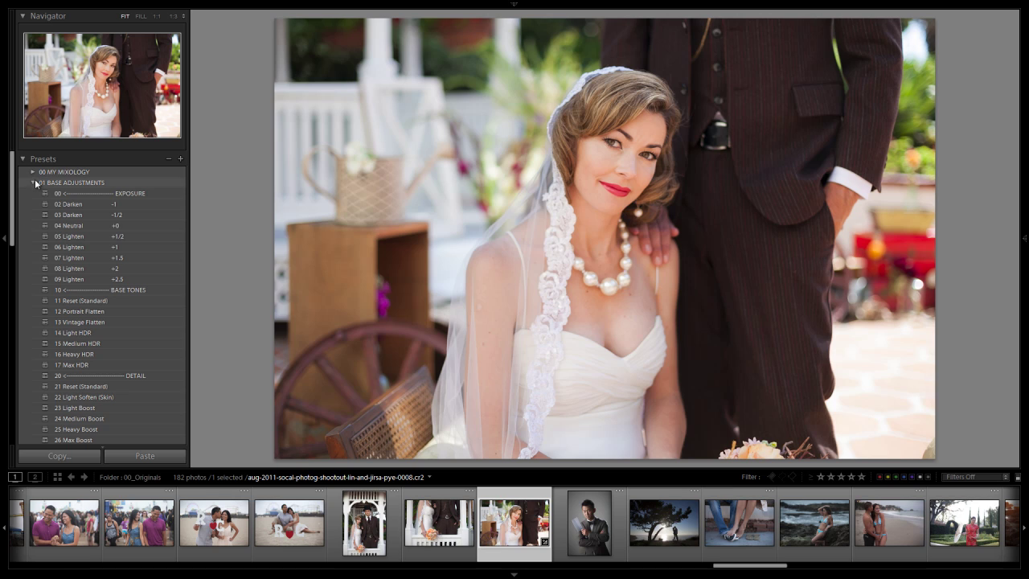
left_click(33, 181)
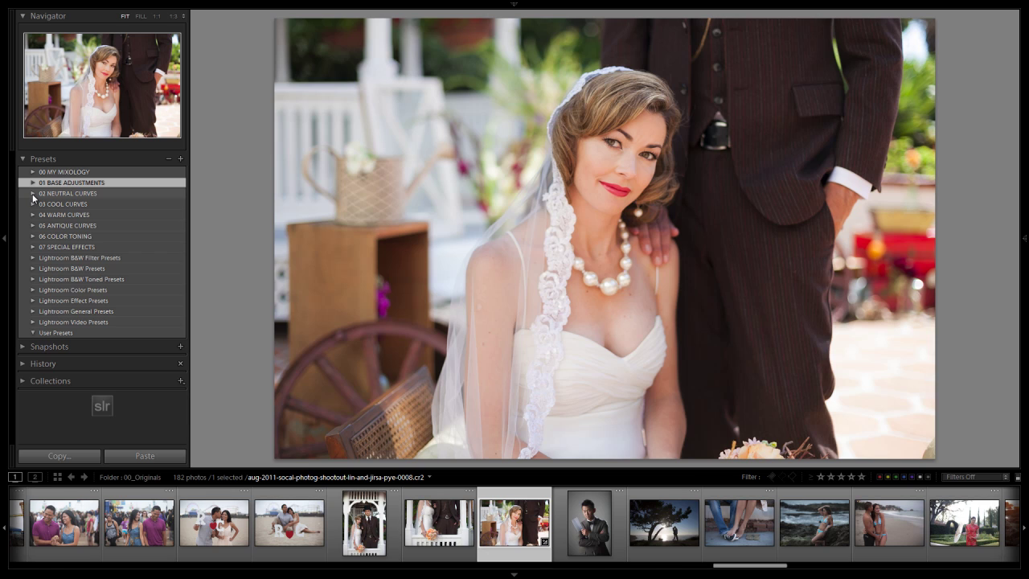
left_click(33, 194)
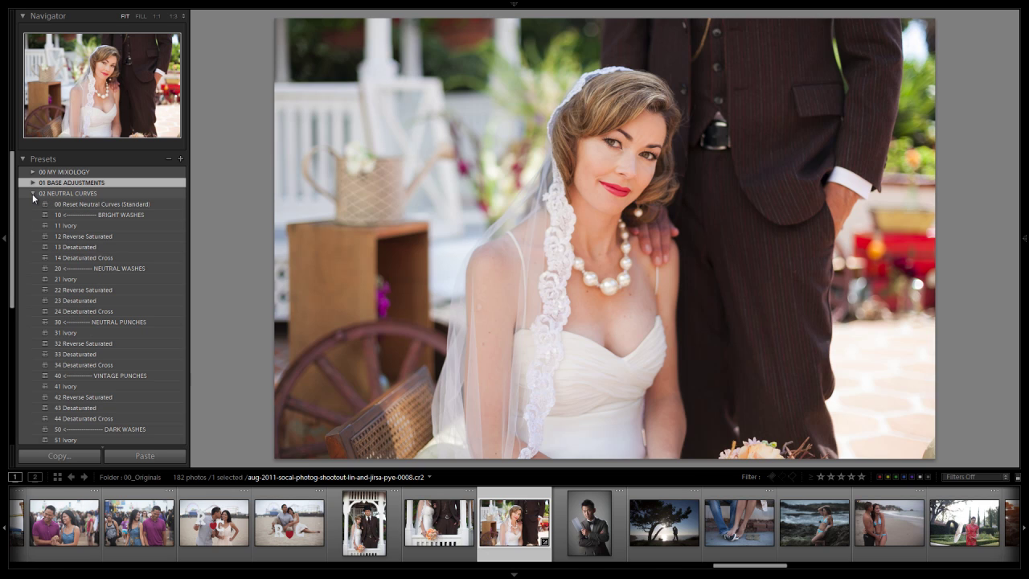
scroll(117, 270, "down", 2)
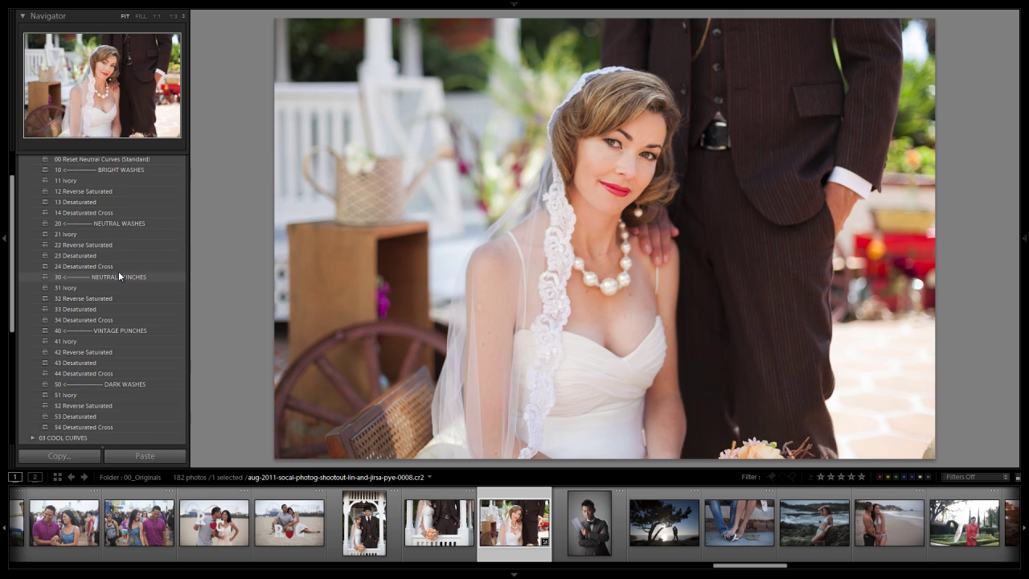
left_click(75, 309)
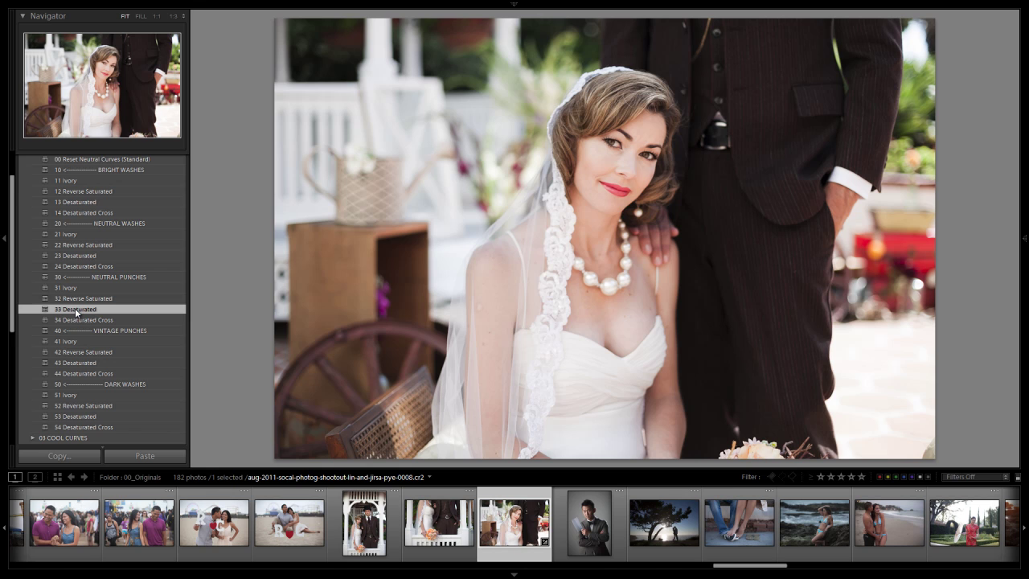
scroll(75, 308, "up", 5)
left_click(31, 191)
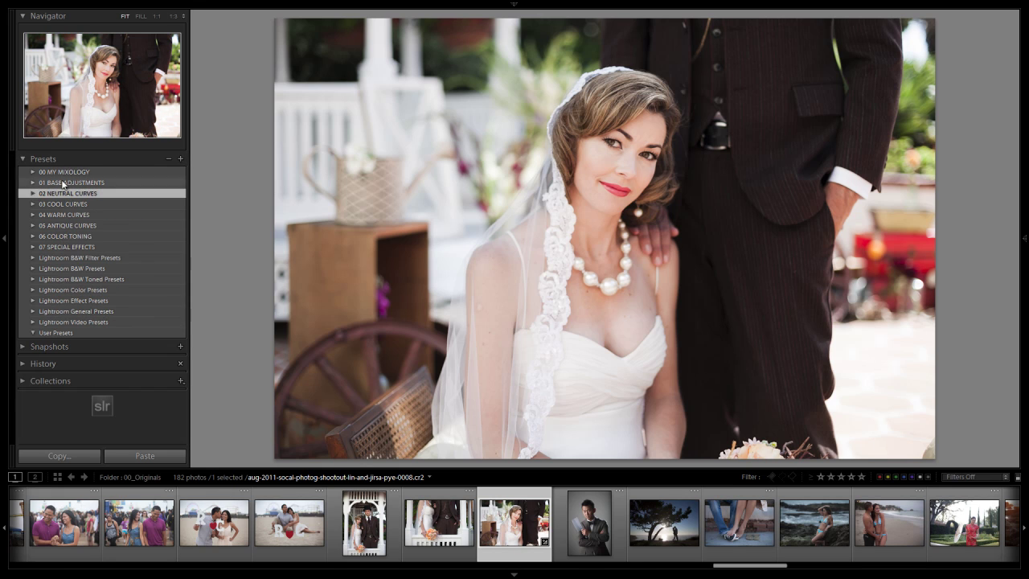
Start a new develop preset in 00 MY MIXOLOGY, cancel it, then expand that folder
left_click(181, 159)
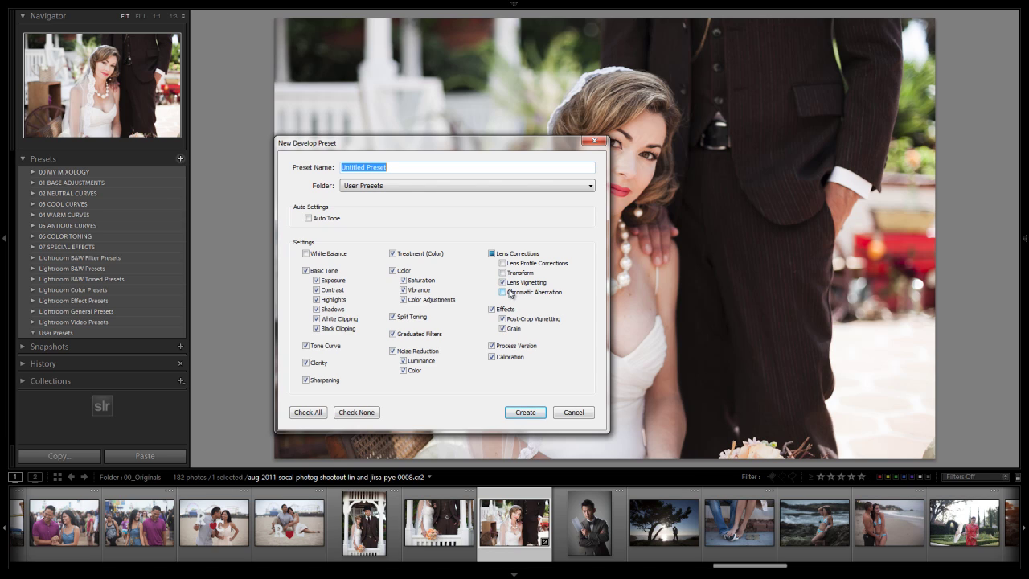
left_click(356, 185)
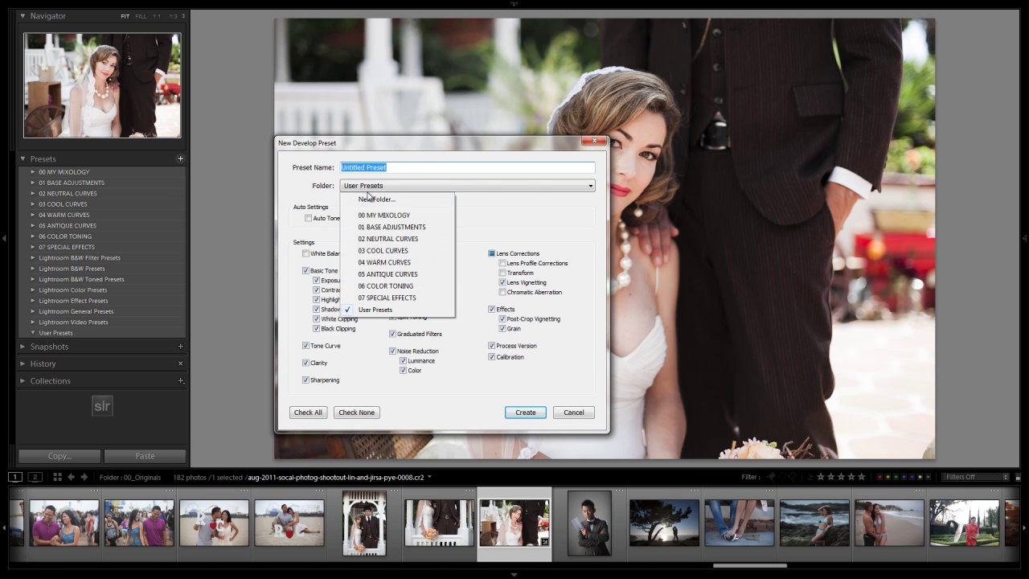
left_click(375, 215)
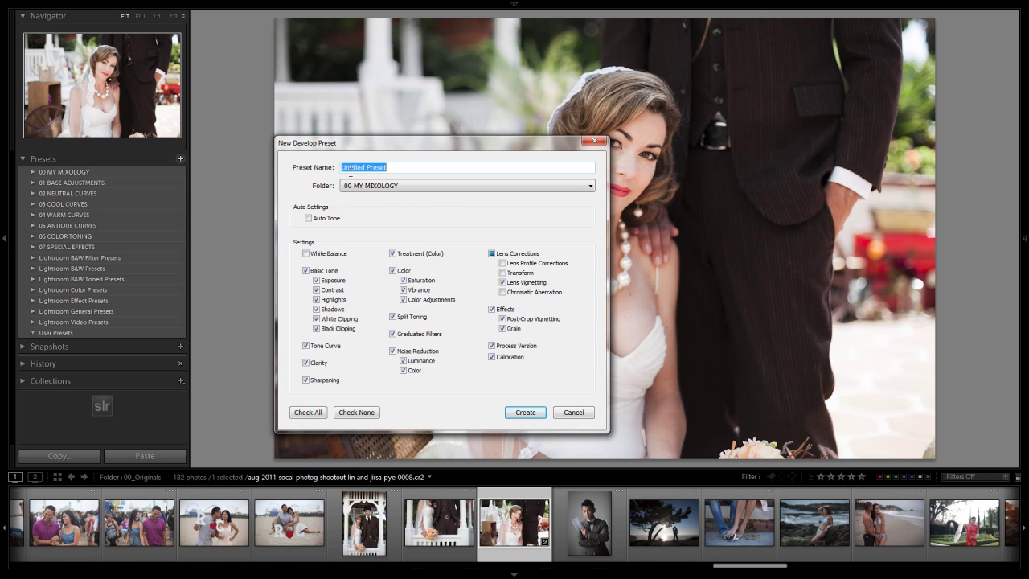
left_click(572, 412)
left_click(34, 171)
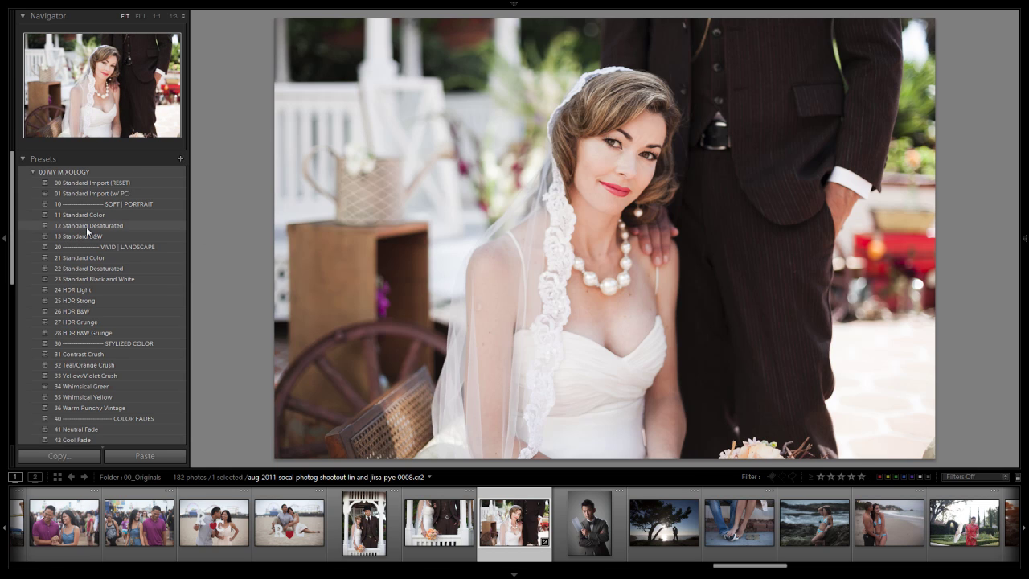
Apply 12 Standard Desaturated from 00 MY MIXOLOGY and compare with the original
left_click(86, 227)
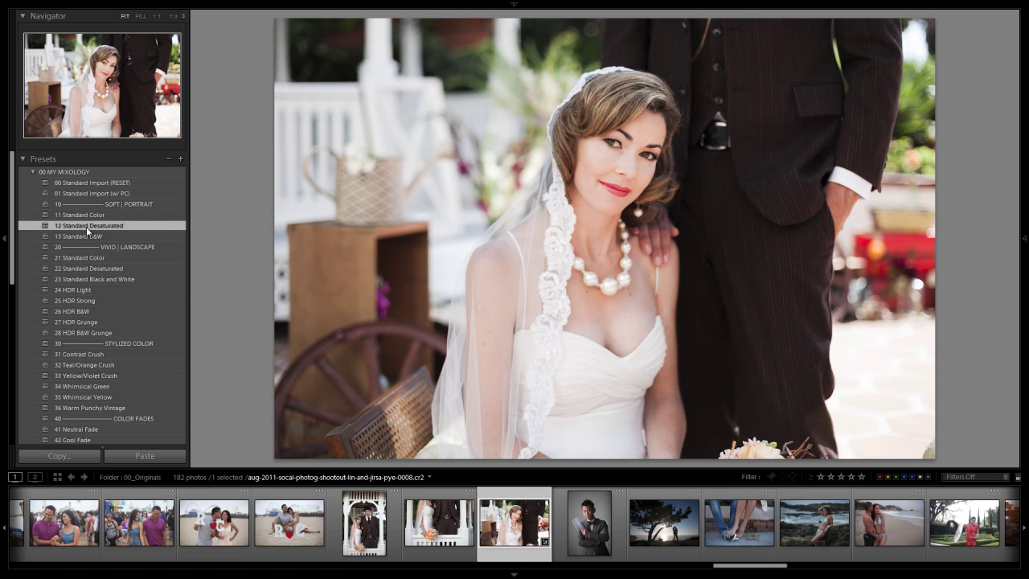
key("backslash")
key("backslash")
key("backslash")
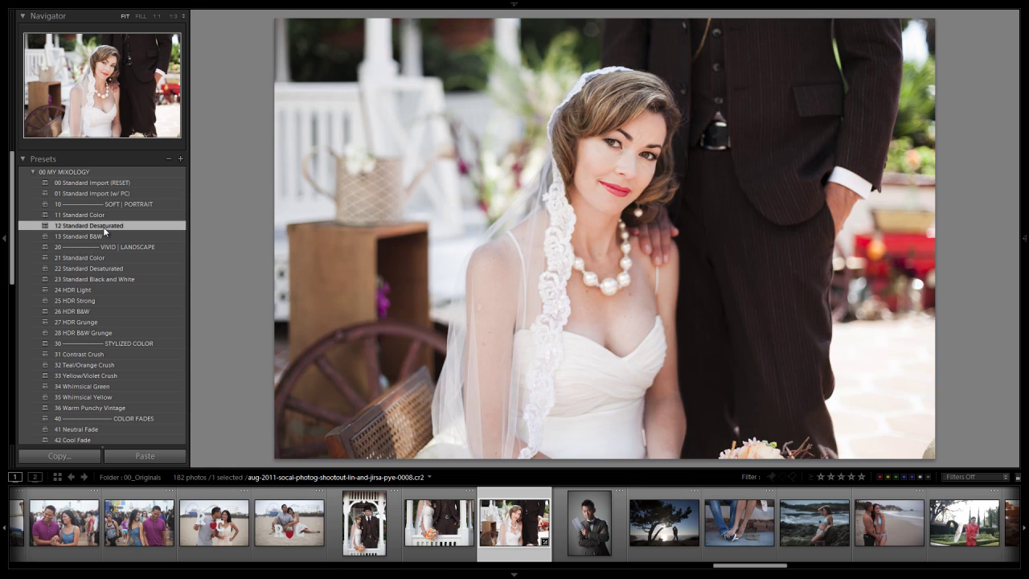